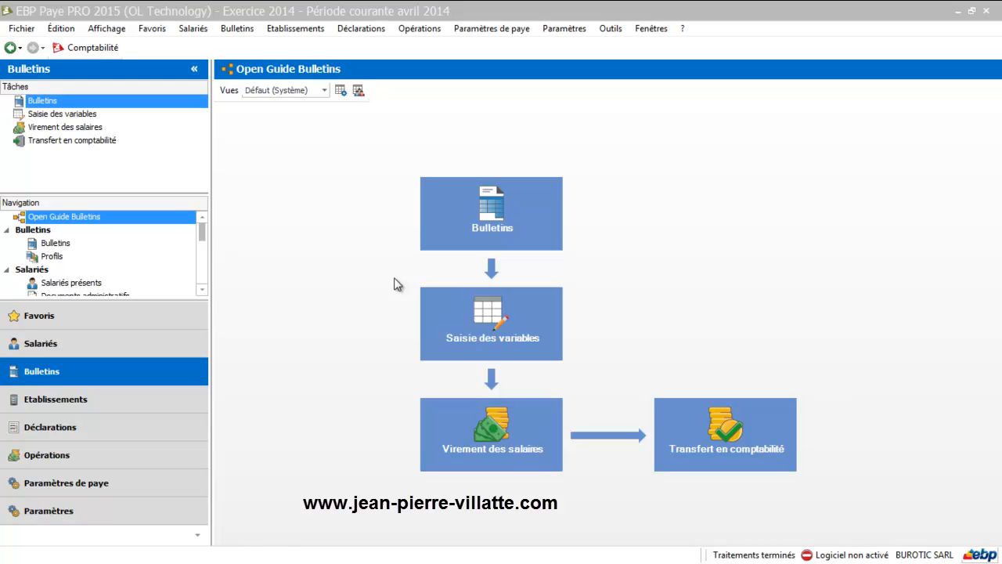
Review the salary brackets in the wage garnishment calculation tables SAISIE and SAISIE1 of the payroll parameters
{"action": "left_click", "coordinate": [88, 482]}
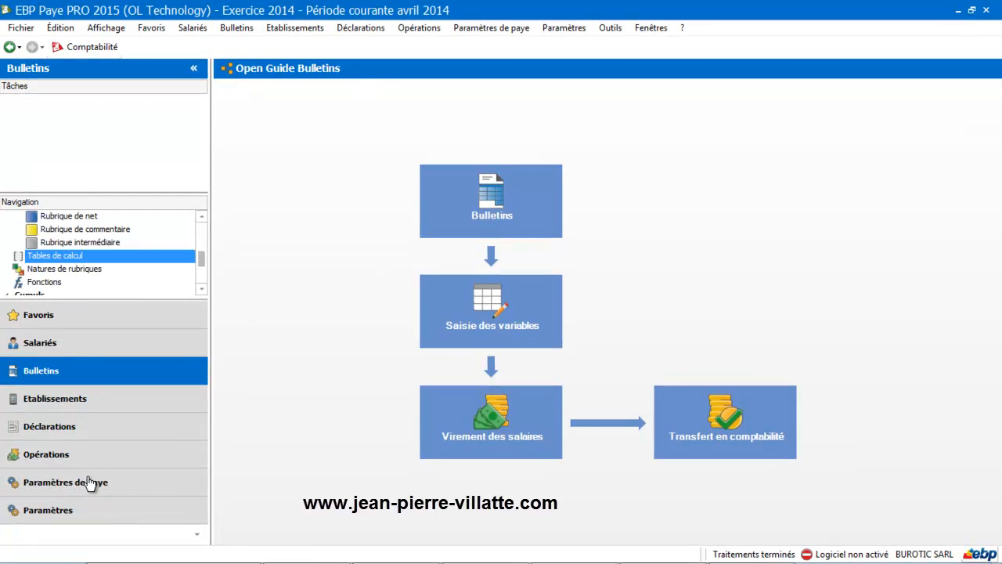
{"action": "left_click", "coordinate": [43, 261]}
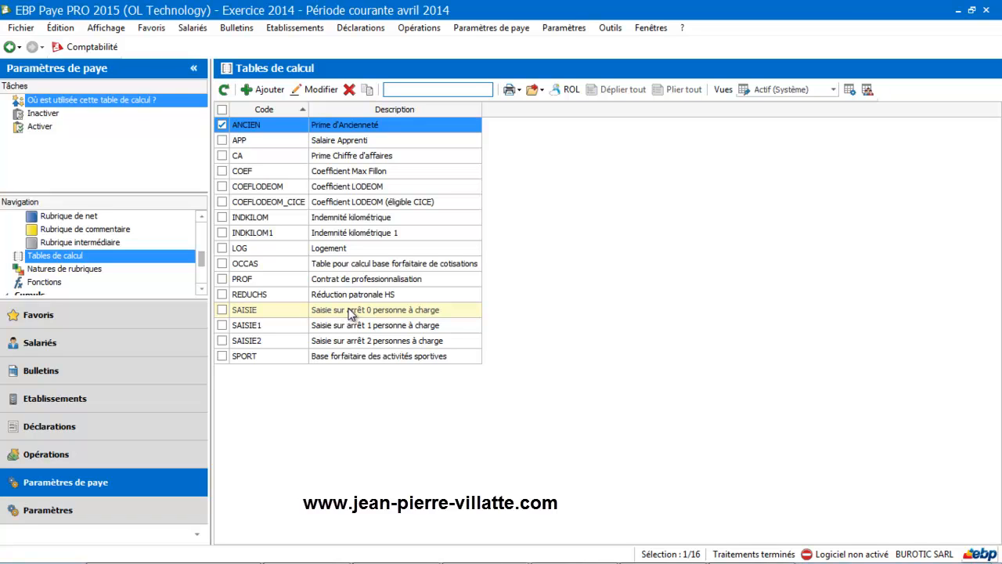
{"action": "left_click", "coordinate": [353, 310]}
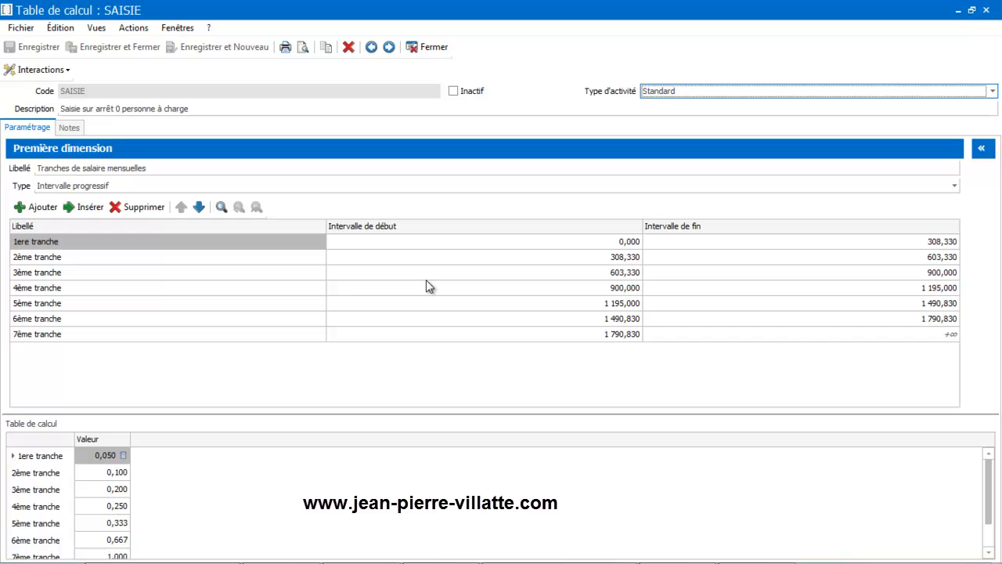
{"action": "left_click", "coordinate": [614, 259]}
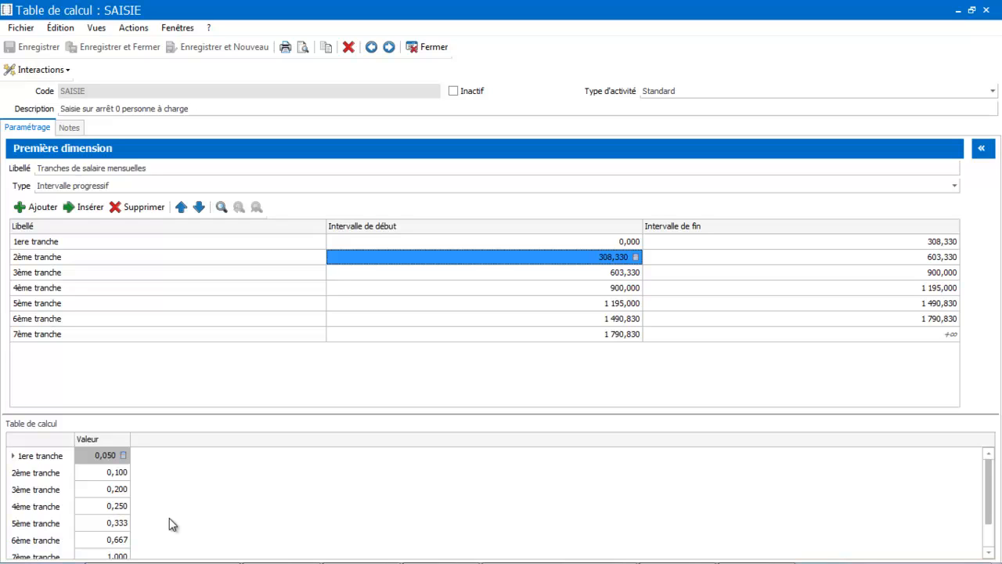
{"action": "left_click", "coordinate": [435, 52]}
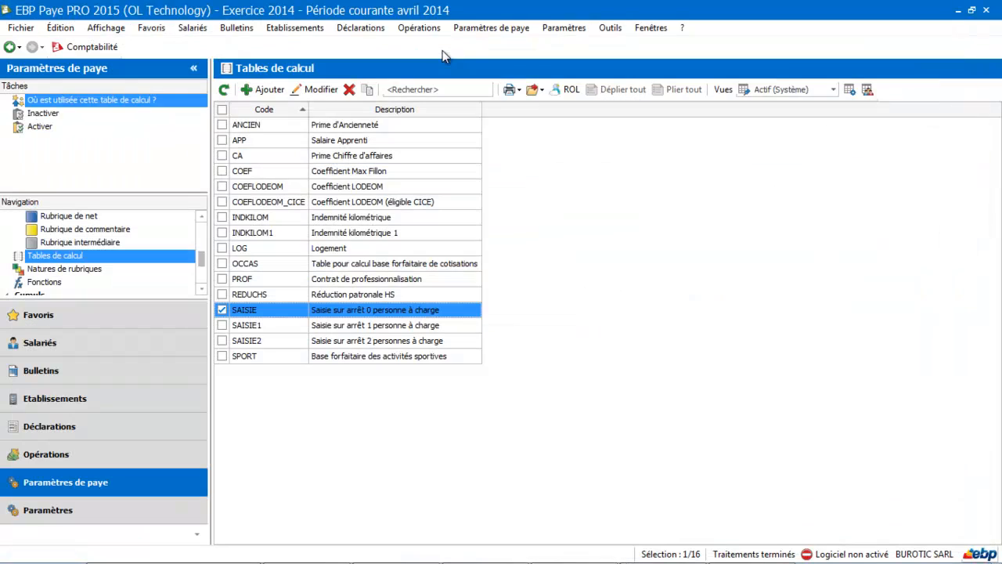
{"action": "double_click", "coordinate": [342, 324]}
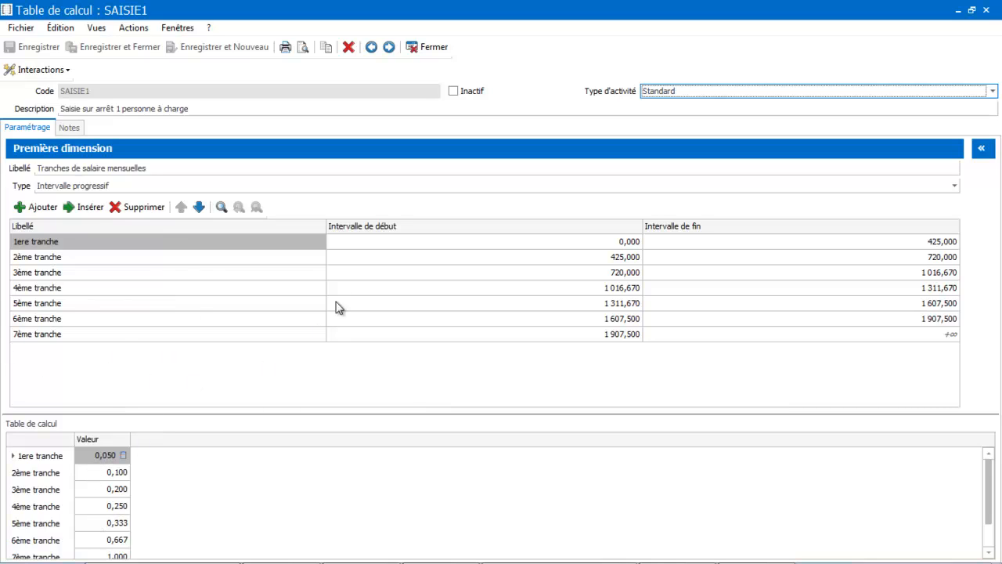
{"action": "left_click", "coordinate": [434, 52]}
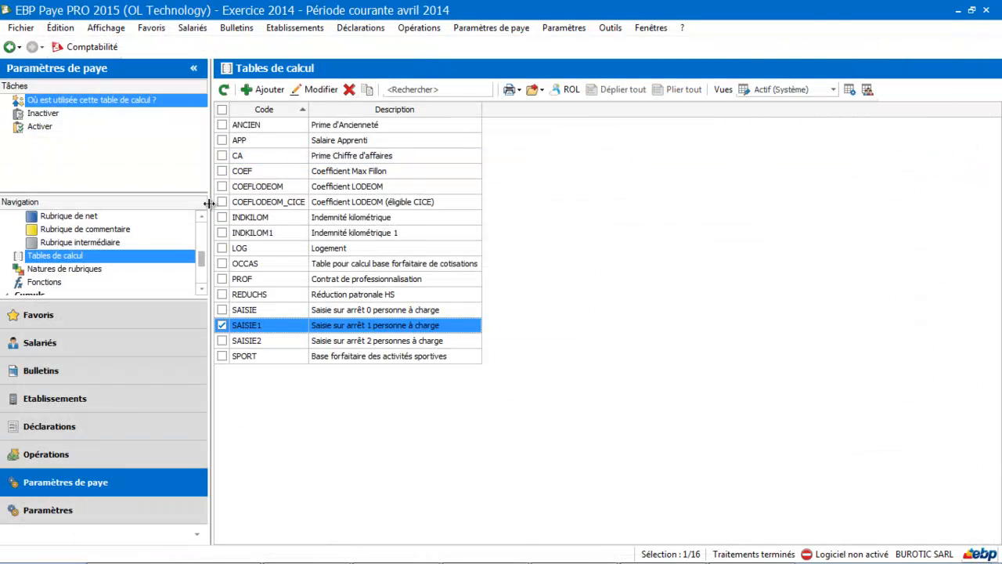
Search the payslip profiles for "employé", review the rubrics and sub-profiles of EMPLOYE#, and close it
{"action": "left_click", "coordinate": [86, 374]}
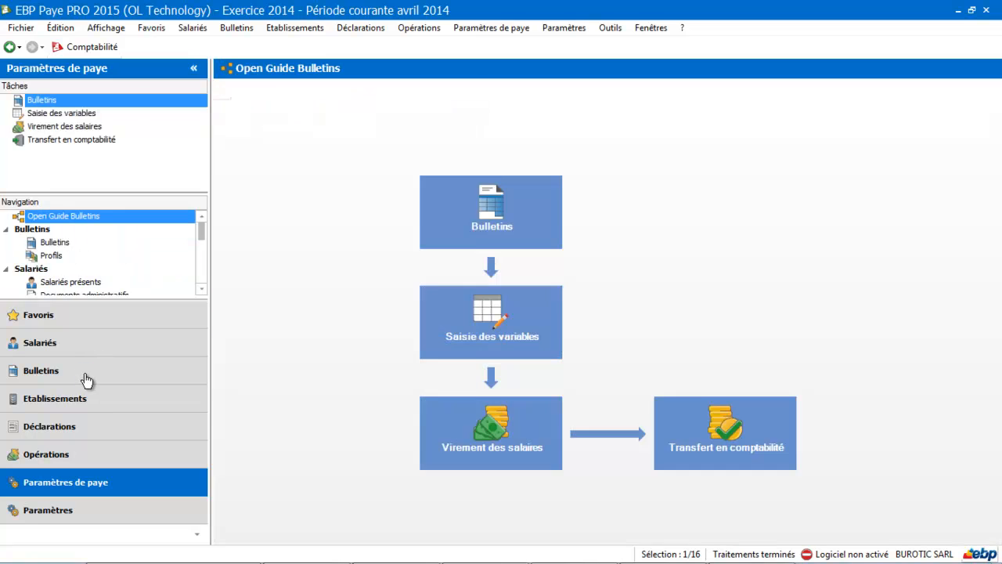
{"action": "left_click", "coordinate": [56, 256]}
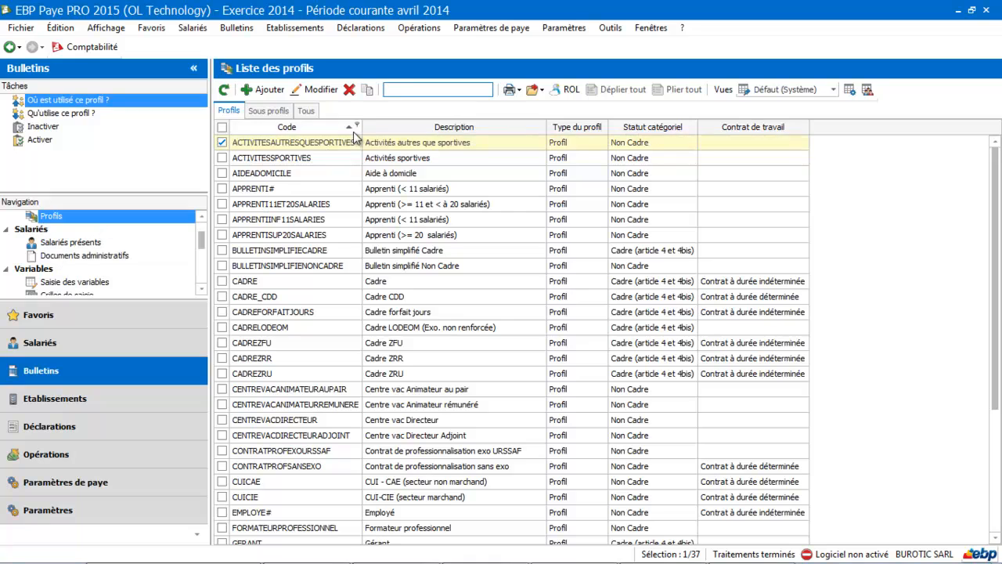
{"action": "left_click", "coordinate": [399, 91]}
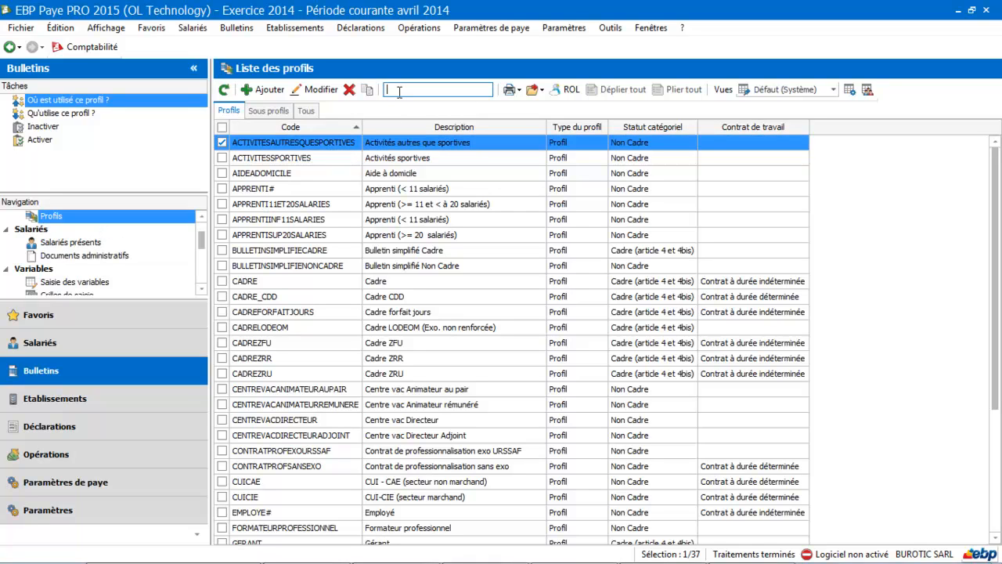
{"action": "type", "text": "employé"}
{"action": "key", "text": "Return"}
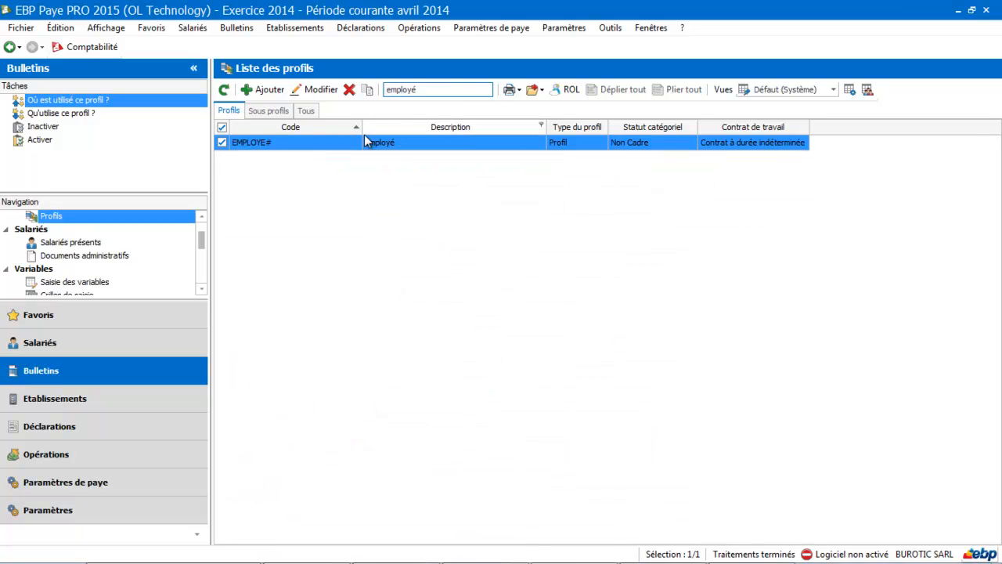
{"action": "double_click", "coordinate": [351, 142]}
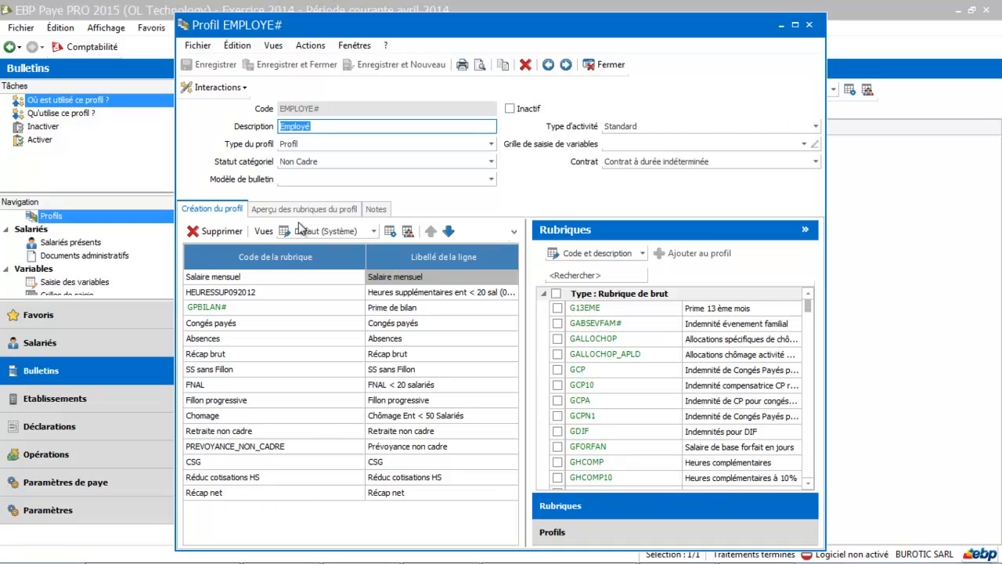
{"action": "left_click", "coordinate": [615, 65]}
Search the sub-profiles for "recap" and open the RECAPNET sub-profile
{"action": "left_click", "coordinate": [265, 110]}
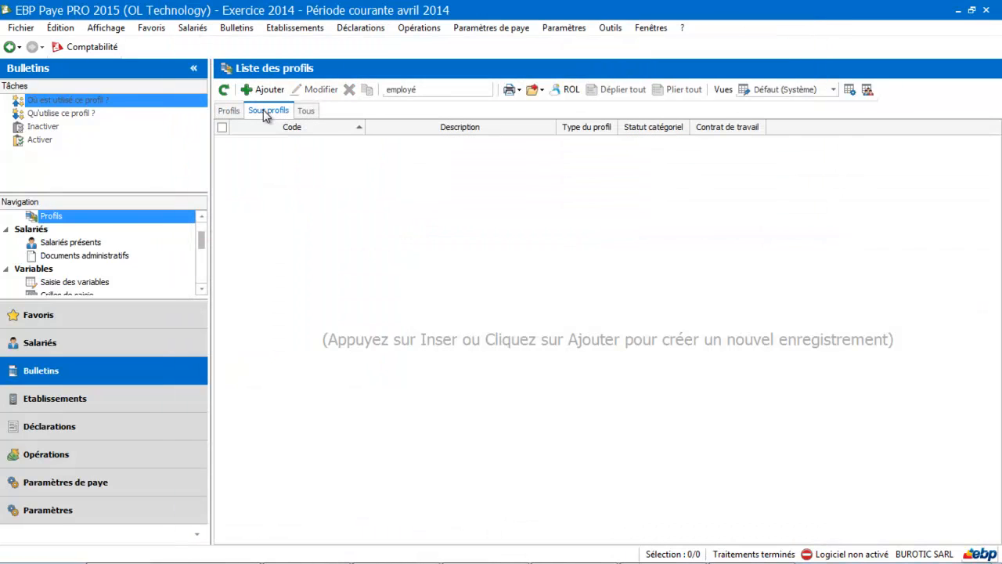
{"action": "left_click", "coordinate": [425, 90]}
{"action": "type", "text": "recap"}
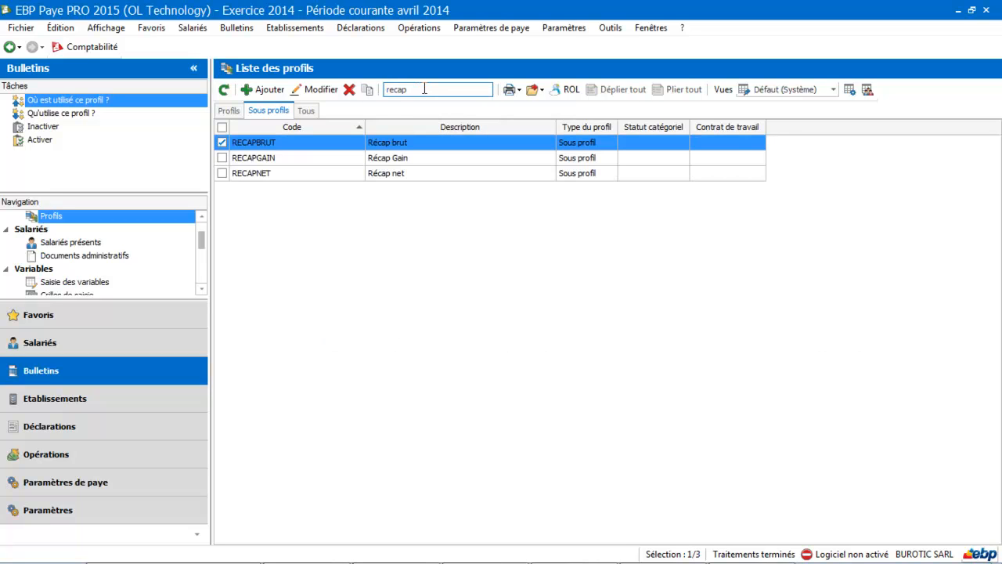
{"action": "left_click", "coordinate": [405, 173]}
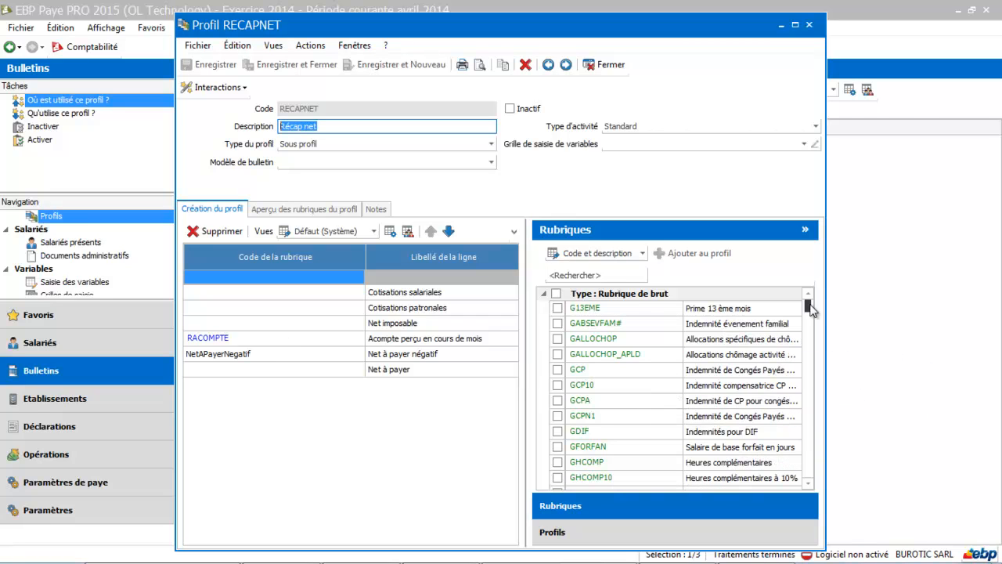
Add the net rubric RSAISIE (Saisie sur salaire) directly below RACOMPTE in the RECAPNET sub-profile, and save and close it
{"action": "left_click_drag", "start_coordinate": [808, 307], "coordinate": [817, 454]}
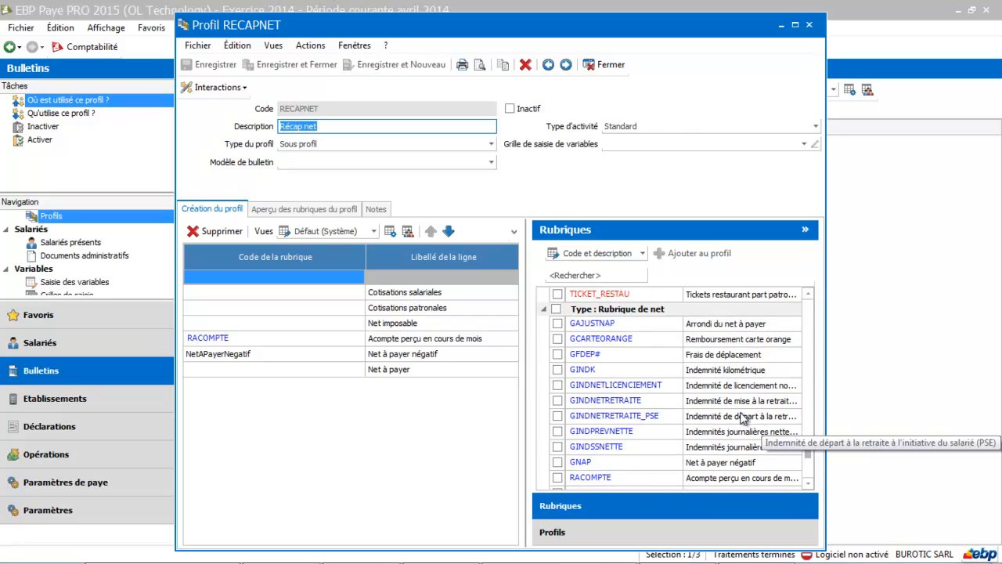
{"action": "left_click", "coordinate": [808, 483]}
{"action": "left_click", "coordinate": [809, 483]}
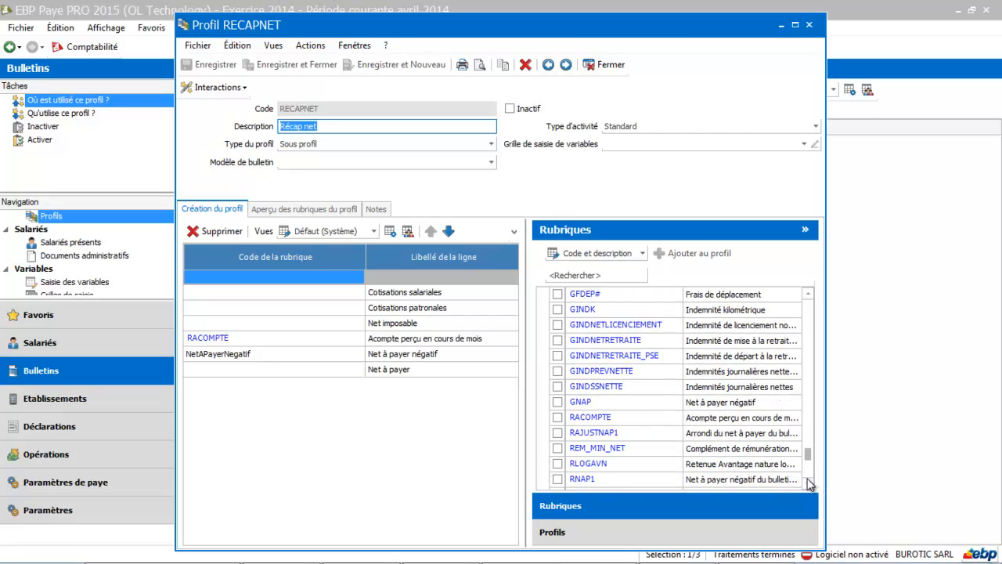
{"action": "left_click", "coordinate": [809, 483]}
{"action": "left_click", "coordinate": [808, 483]}
{"action": "left_click", "coordinate": [808, 483]}
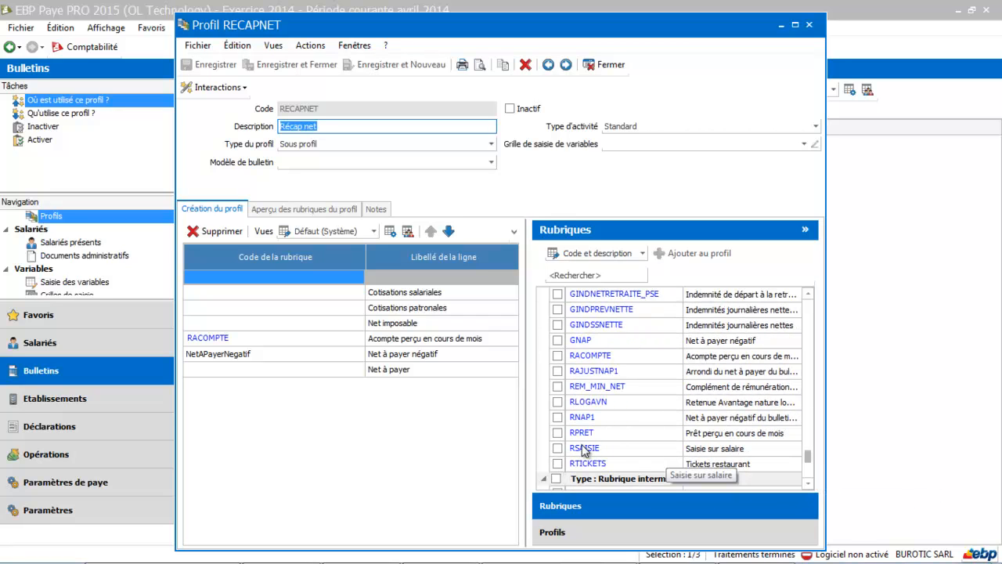
{"action": "left_click", "coordinate": [585, 450]}
{"action": "left_click_drag", "start_coordinate": [585, 450], "coordinate": [282, 361]}
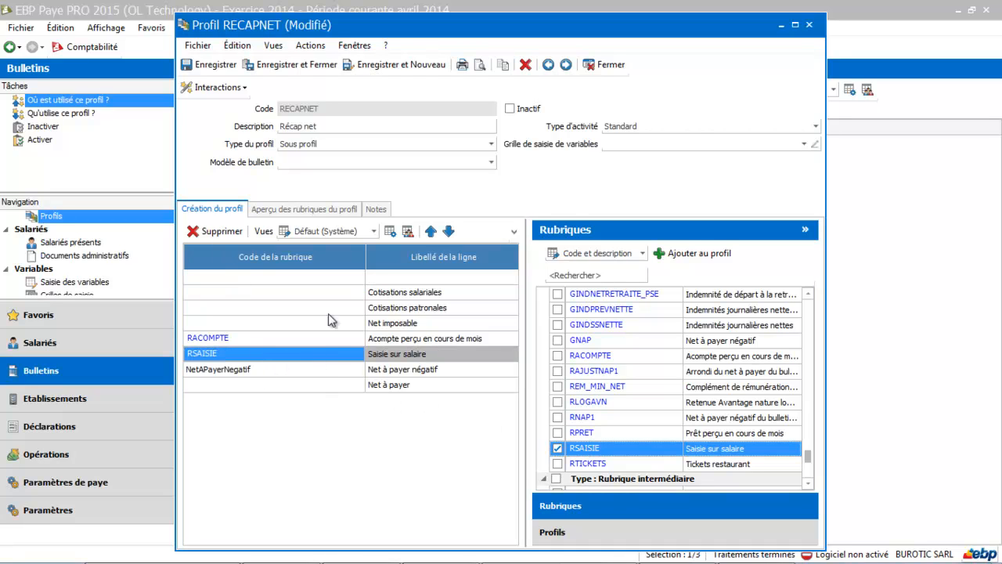
{"action": "left_click", "coordinate": [284, 66]}
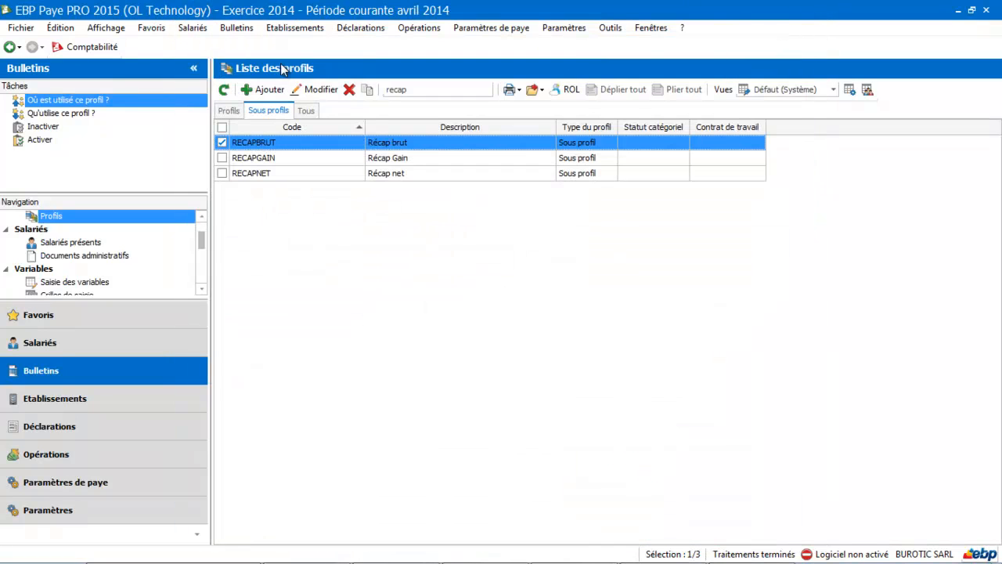
Find the EMPLOYE# profile by searching "employé" and check its rubric preview for the RSAISIE line
{"action": "left_click", "coordinate": [229, 110]}
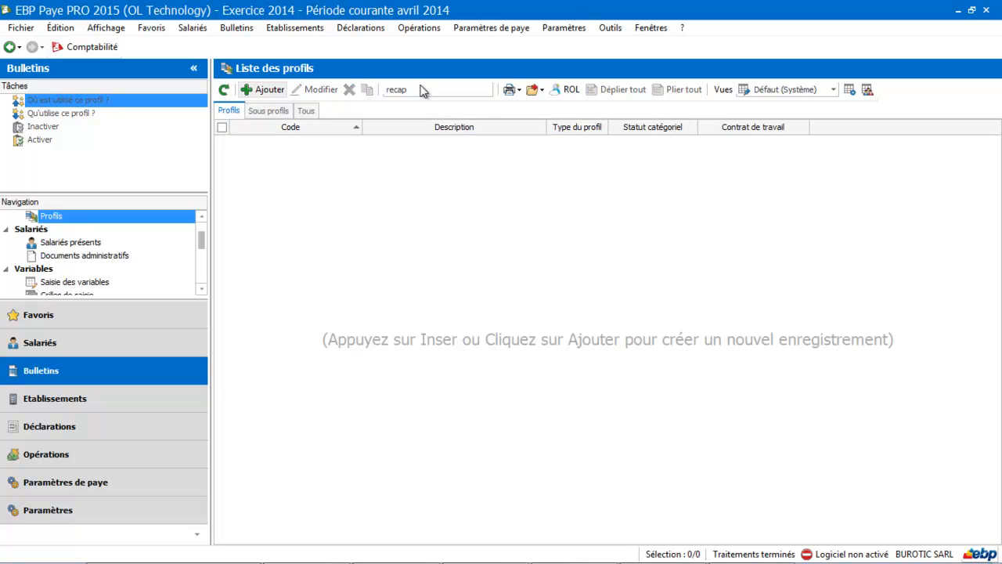
{"action": "left_click", "coordinate": [422, 91]}
{"action": "type", "text": "em"}
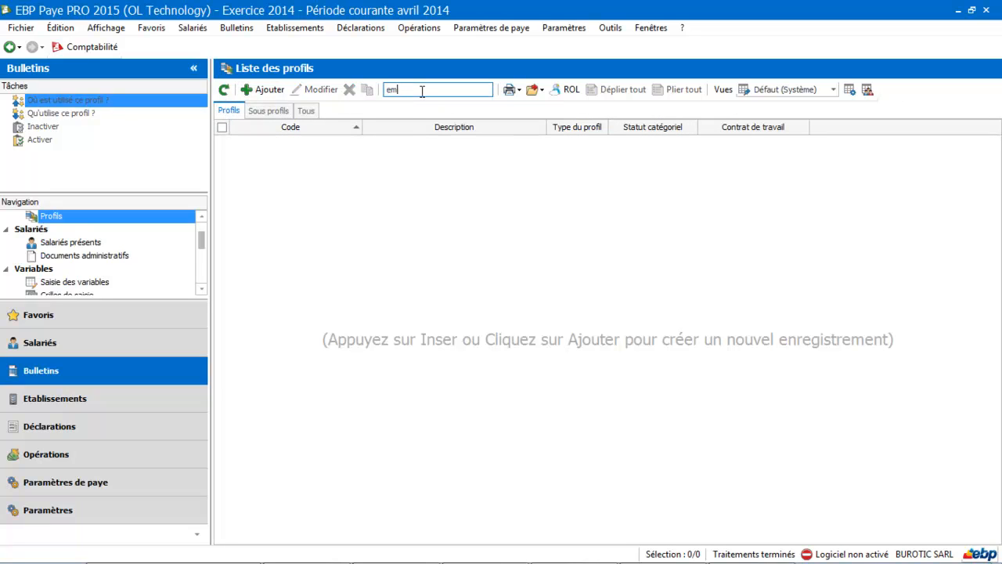
{"action": "type", "text": "ployé"}
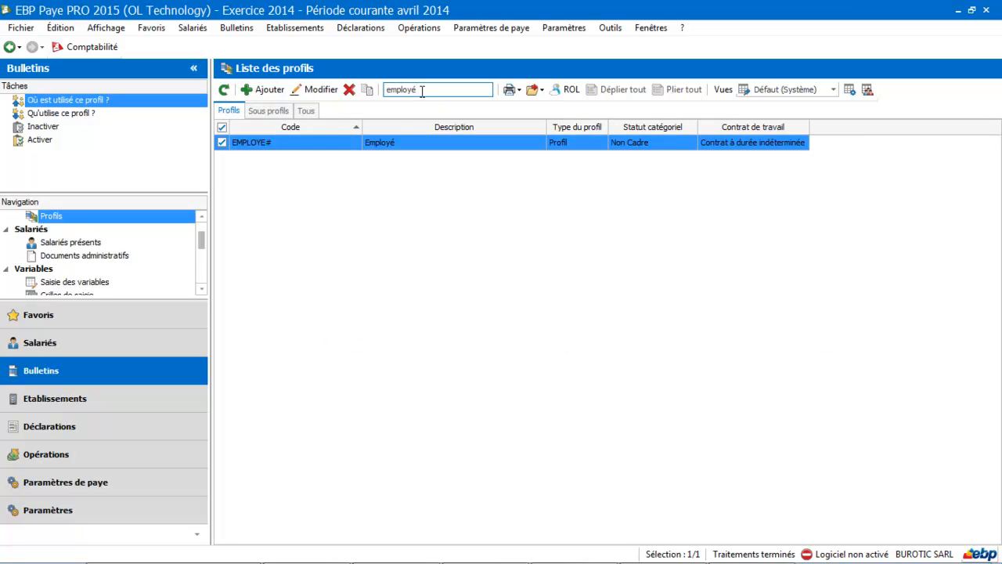
{"action": "left_click", "coordinate": [384, 142]}
{"action": "double_click", "coordinate": [384, 143]}
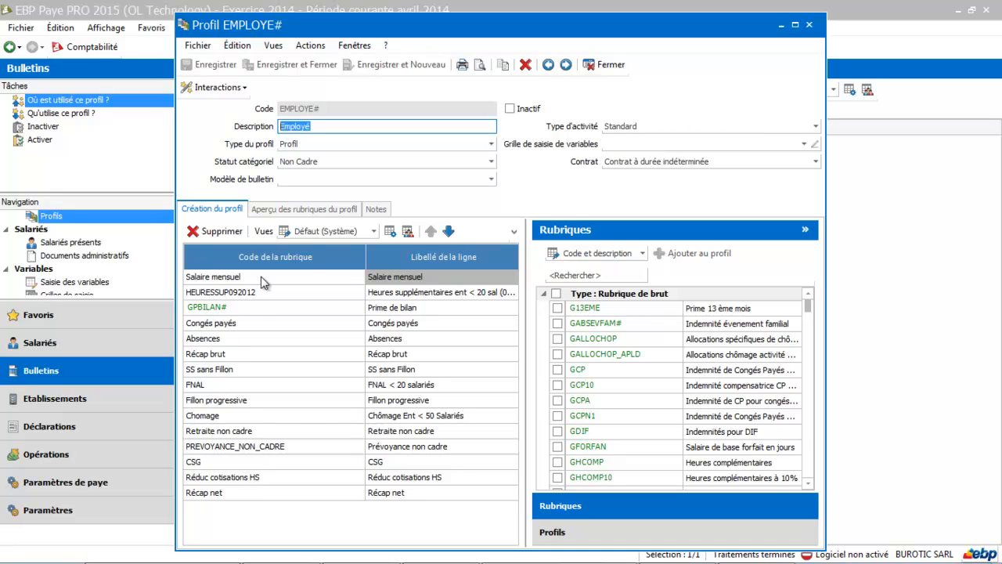
{"action": "left_click", "coordinate": [306, 213]}
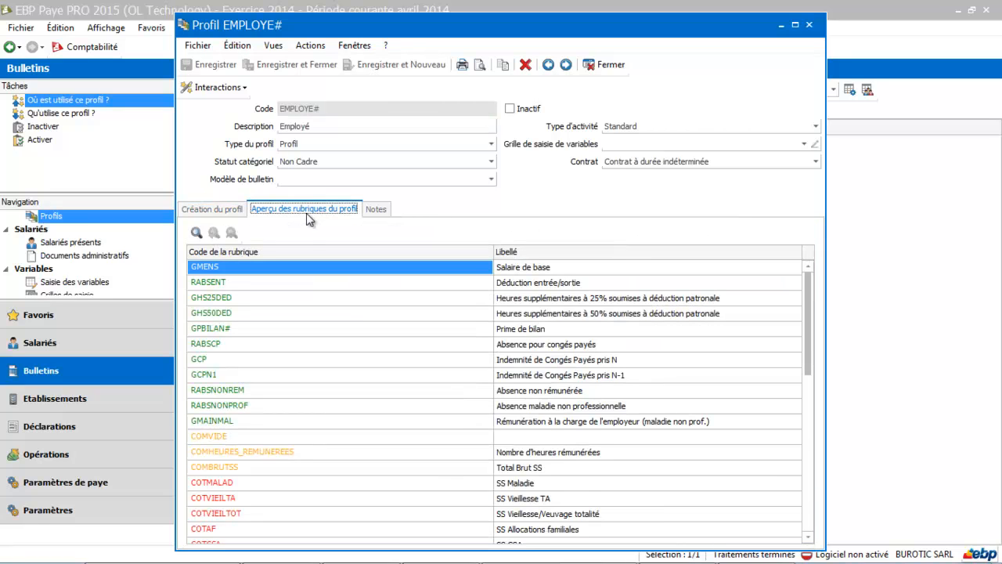
{"action": "left_click_drag", "start_coordinate": [808, 343], "coordinate": [804, 496]}
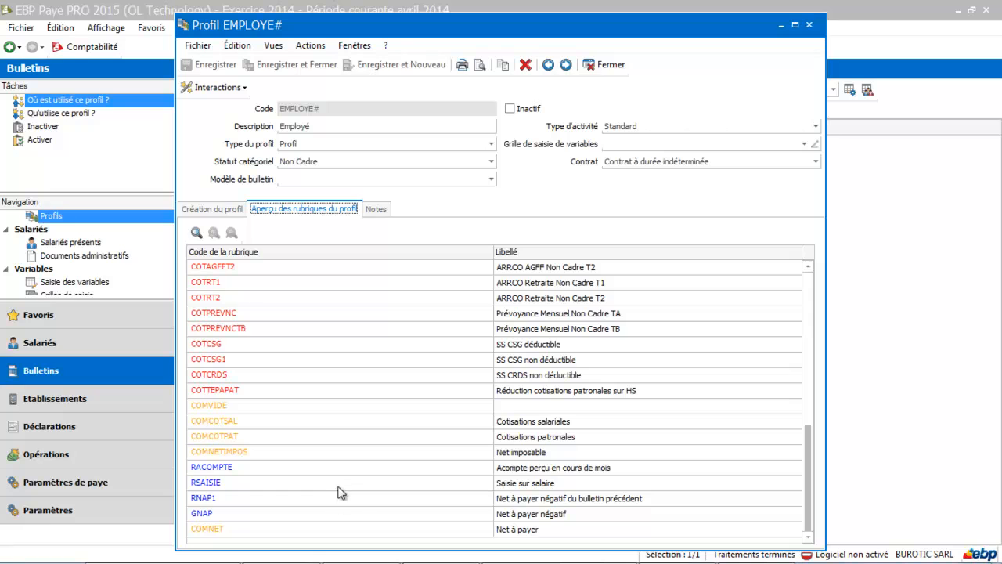
{"action": "left_click", "coordinate": [606, 64]}
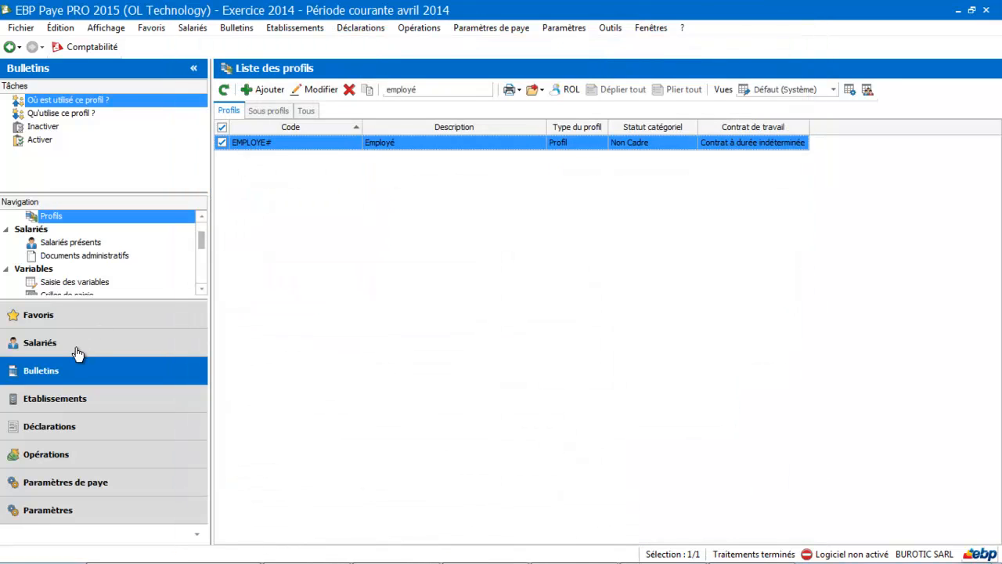
Open the employee's April 2014 draft payslip and prepare it again from its profile
{"action": "scroll", "coordinate": [205, 224], "scroll_direction": "up", "scroll_amount": 1}
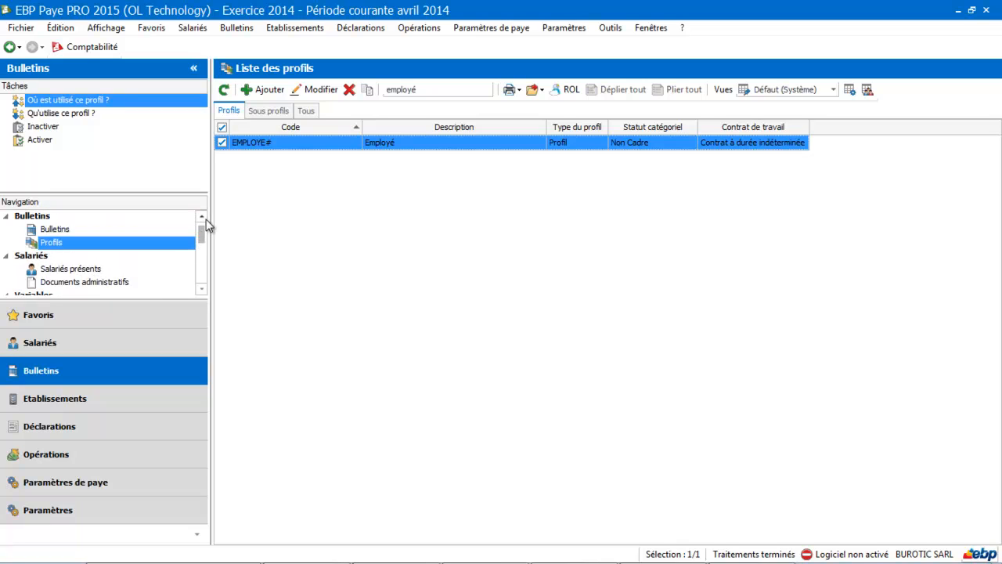
{"action": "left_click", "coordinate": [142, 230]}
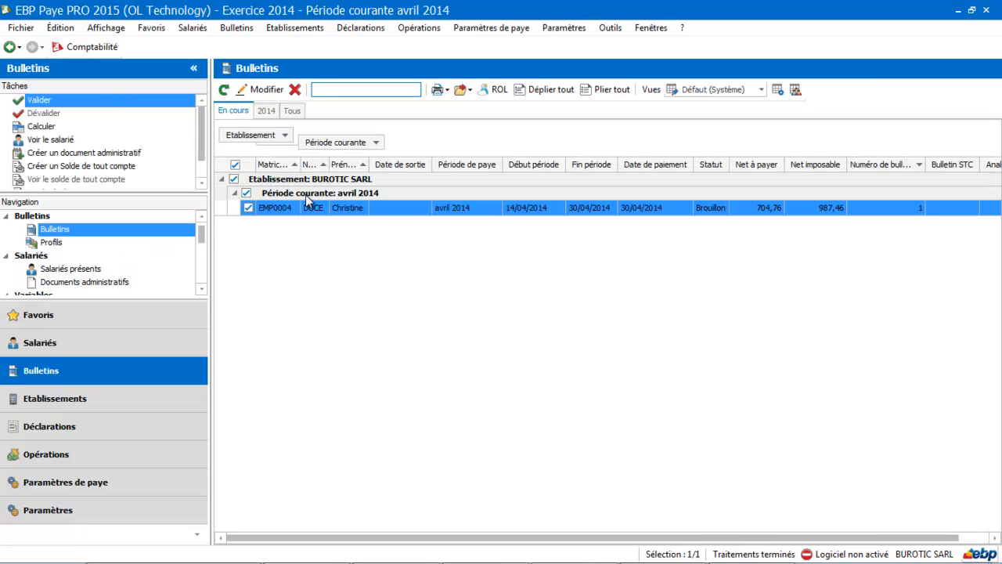
{"action": "left_click", "coordinate": [311, 208]}
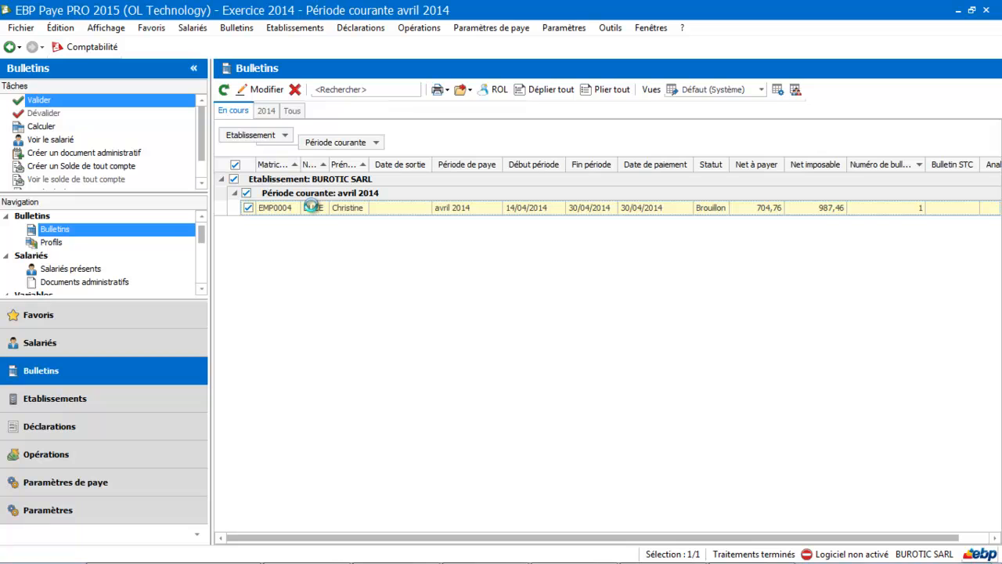
{"action": "double_click", "coordinate": [312, 207]}
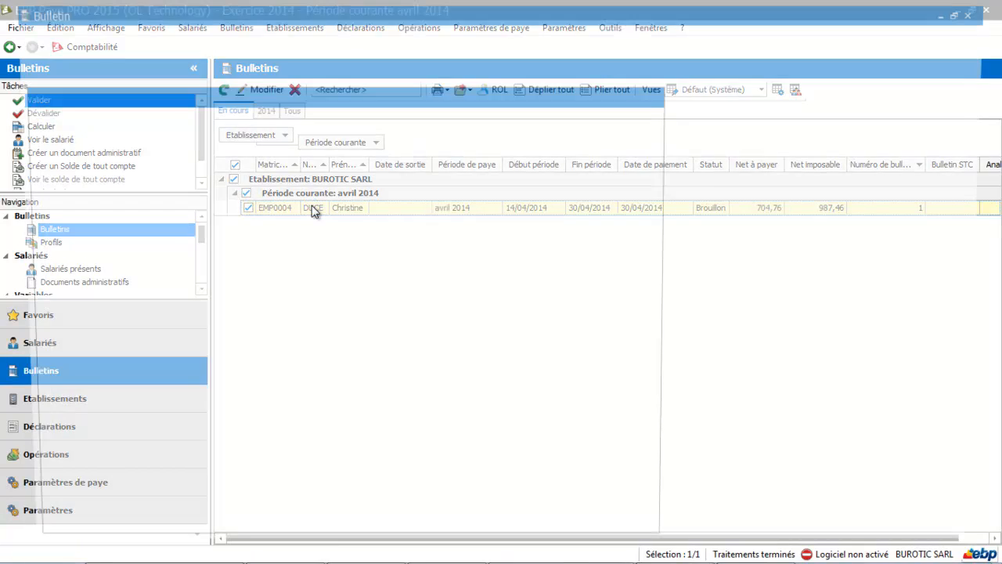
{"action": "left_click", "coordinate": [29, 70]}
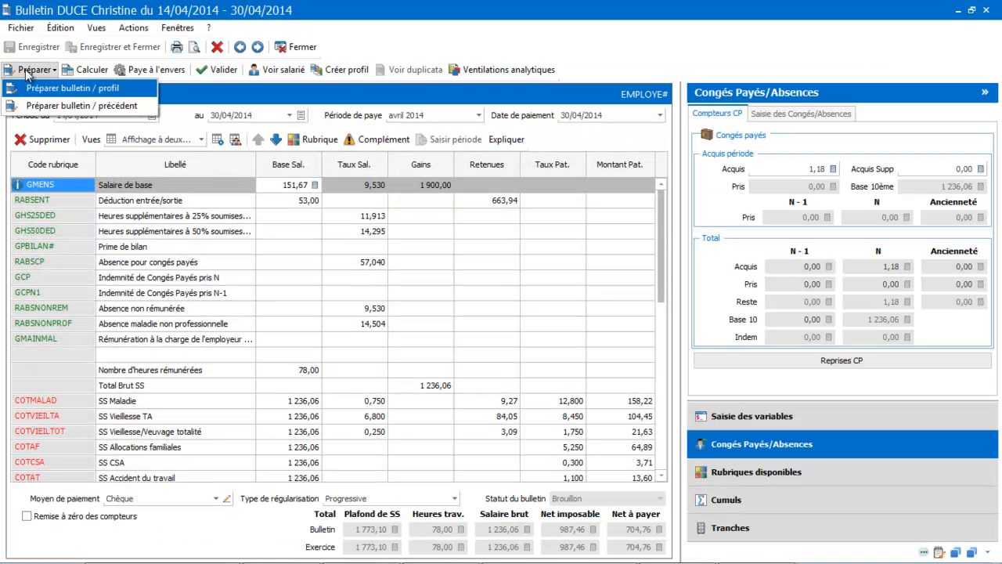
{"action": "left_click", "coordinate": [32, 89]}
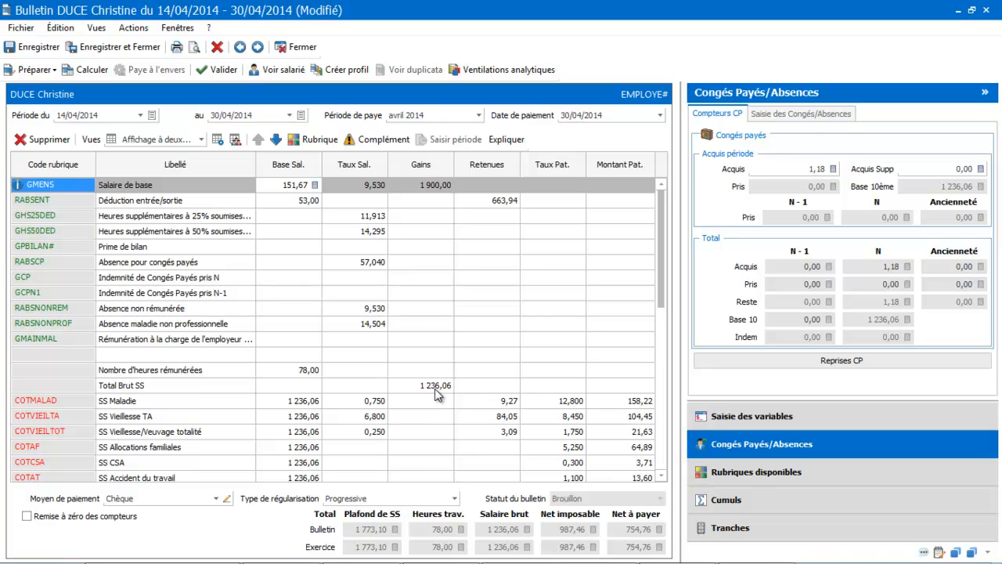
Search the current payslip's variables for "pers" and open the value of NBPERS (Nombre de personnes à charges) for editing
{"action": "left_click", "coordinate": [759, 431]}
{"action": "left_click", "coordinate": [857, 221]}
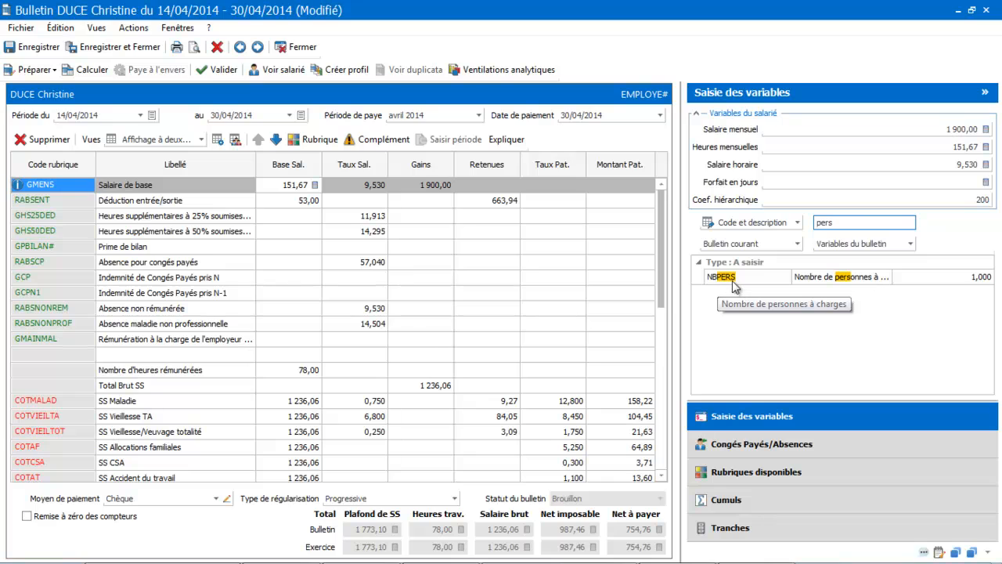
{"action": "left_click", "coordinate": [953, 283]}
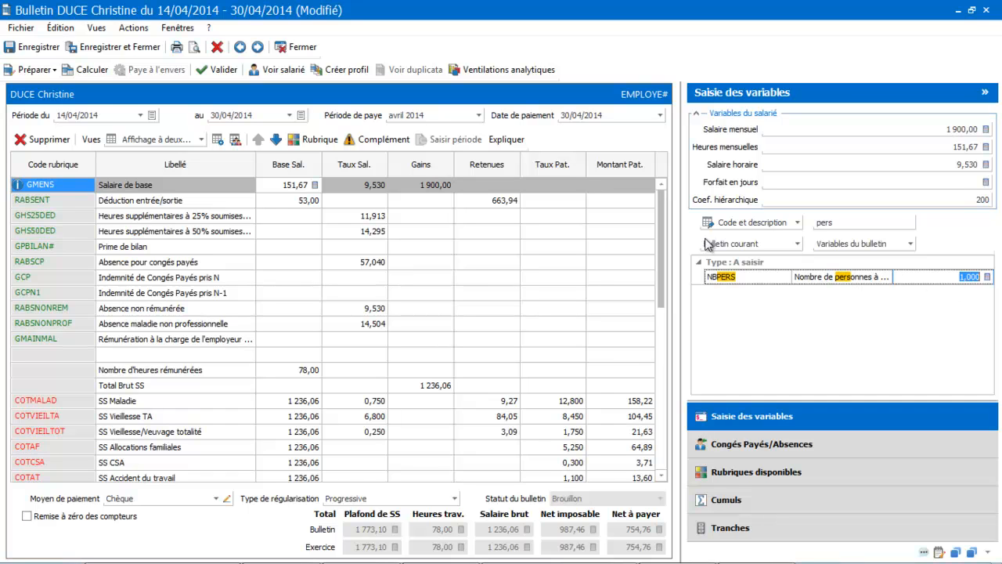
Generate the calculation explanation for the payslip's RSAISIE line, read its formulas and values, and close the report
{"action": "left_click", "coordinate": [662, 331]}
{"action": "scroll", "coordinate": [662, 331], "scroll_direction": "down", "scroll_amount": 4}
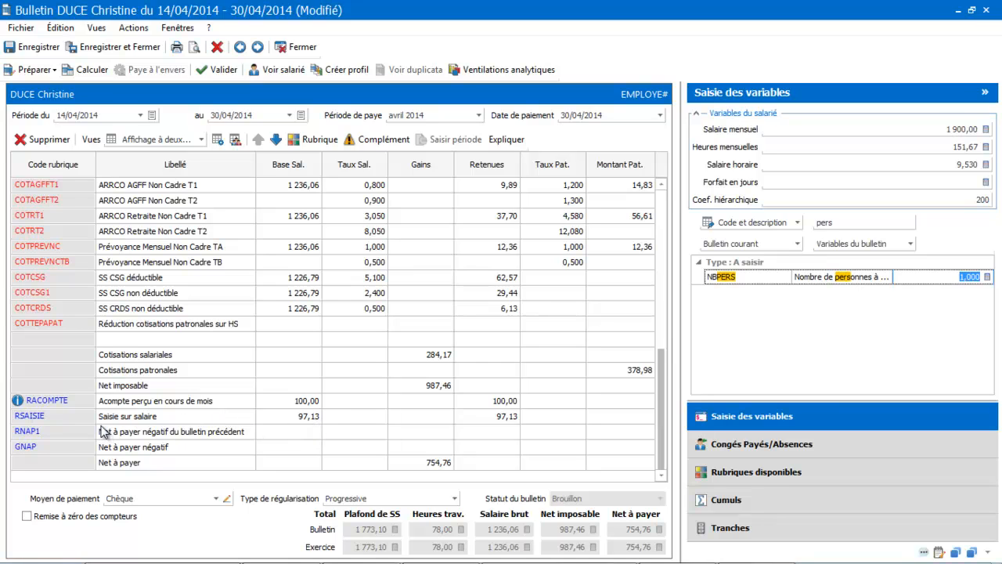
{"action": "left_click", "coordinate": [67, 421]}
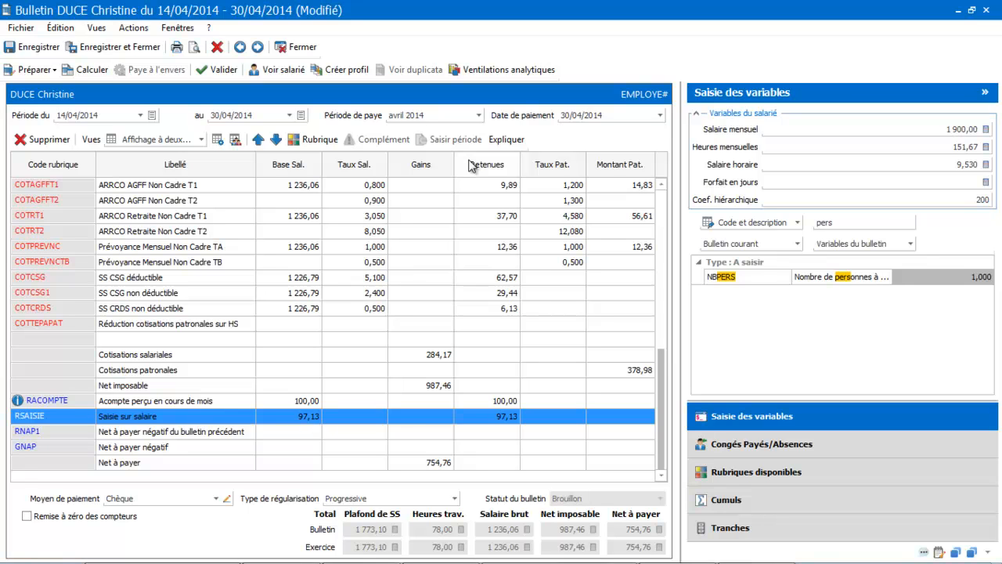
{"action": "left_click", "coordinate": [508, 141]}
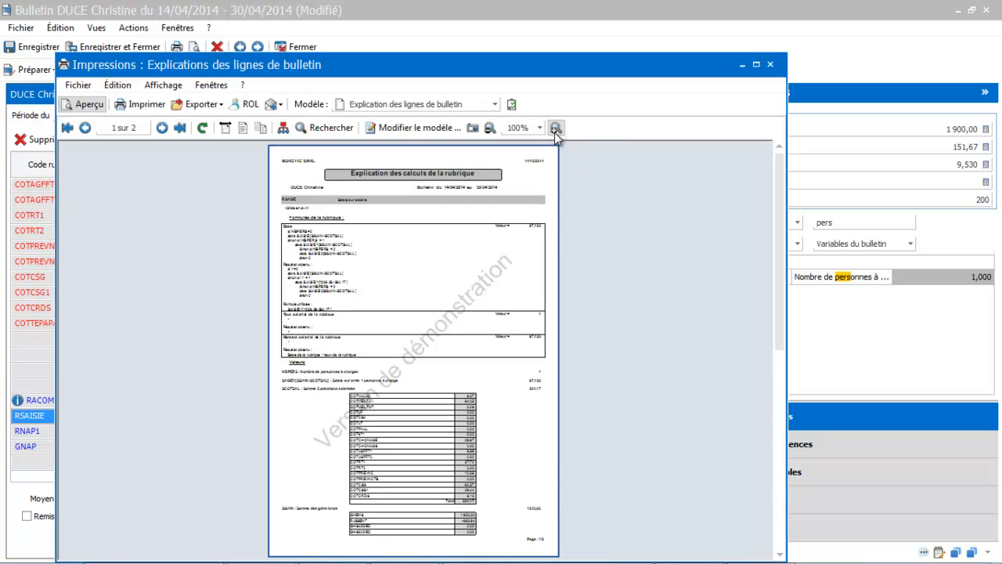
{"action": "left_click", "coordinate": [555, 128]}
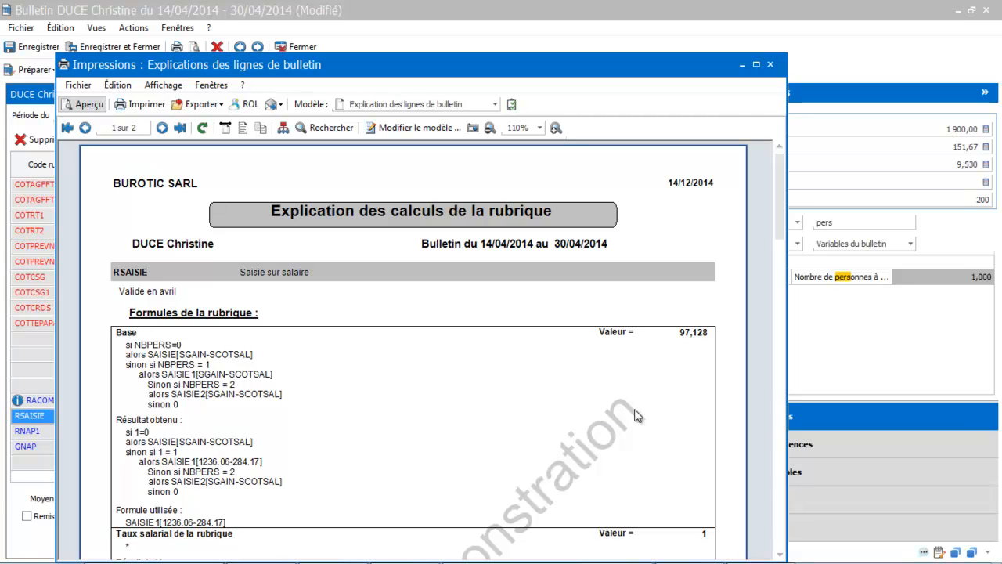
{"action": "left_click_drag", "start_coordinate": [779, 215], "coordinate": [799, 273]}
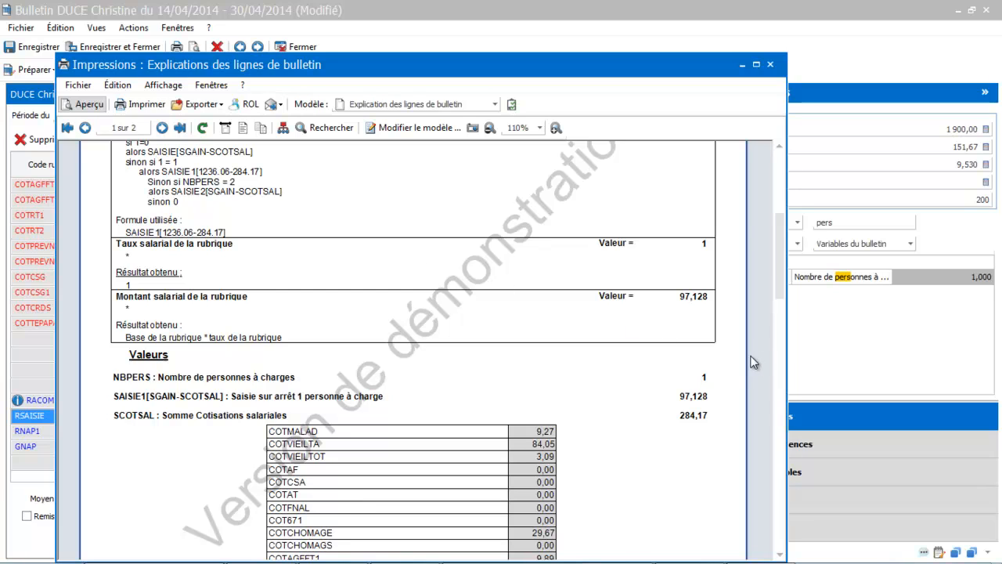
{"action": "left_click", "coordinate": [770, 66]}
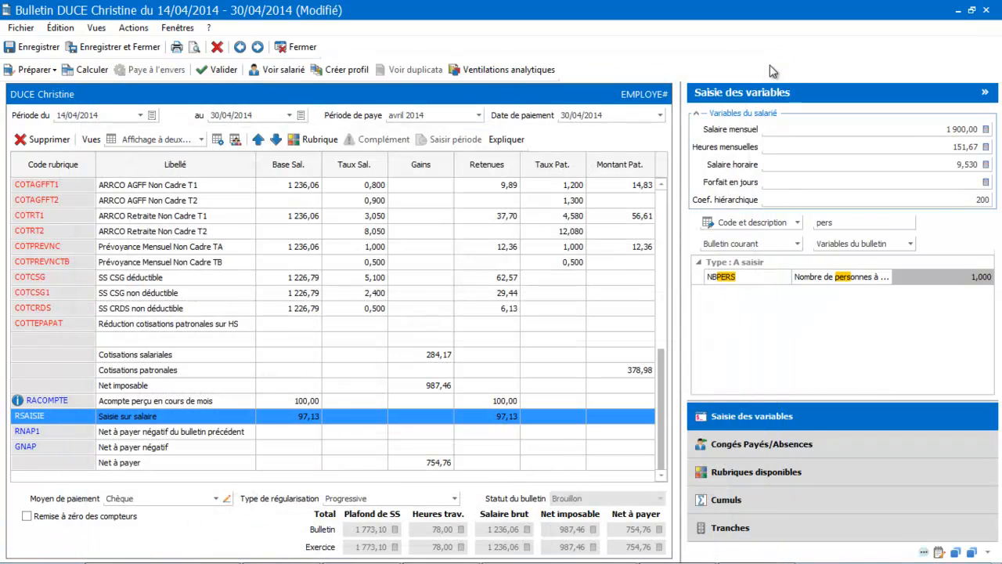
Close the payslip without saving and examine the salary brackets and rates in the SAISIE1 calculation table
{"action": "left_click", "coordinate": [297, 48]}
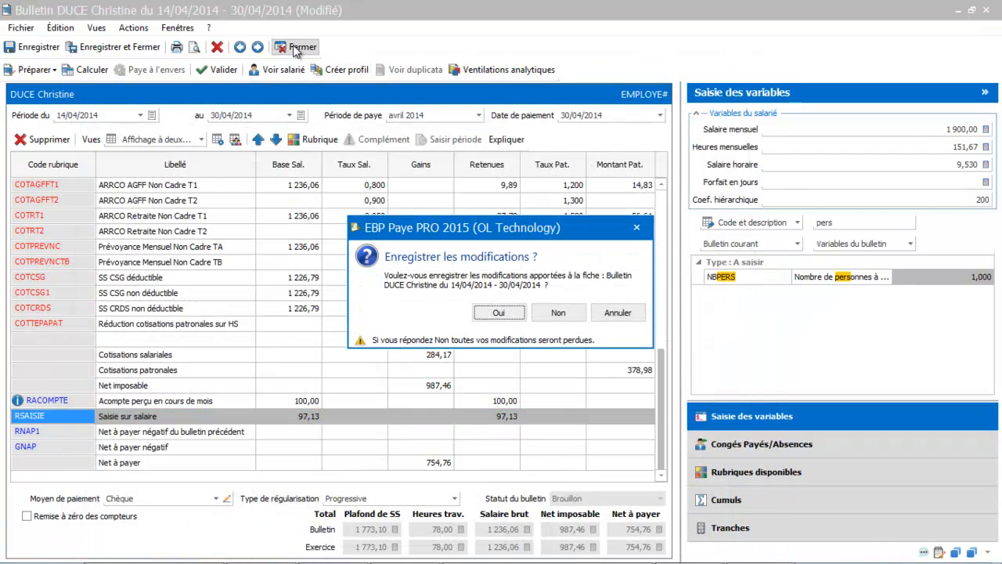
{"action": "left_click", "coordinate": [558, 313]}
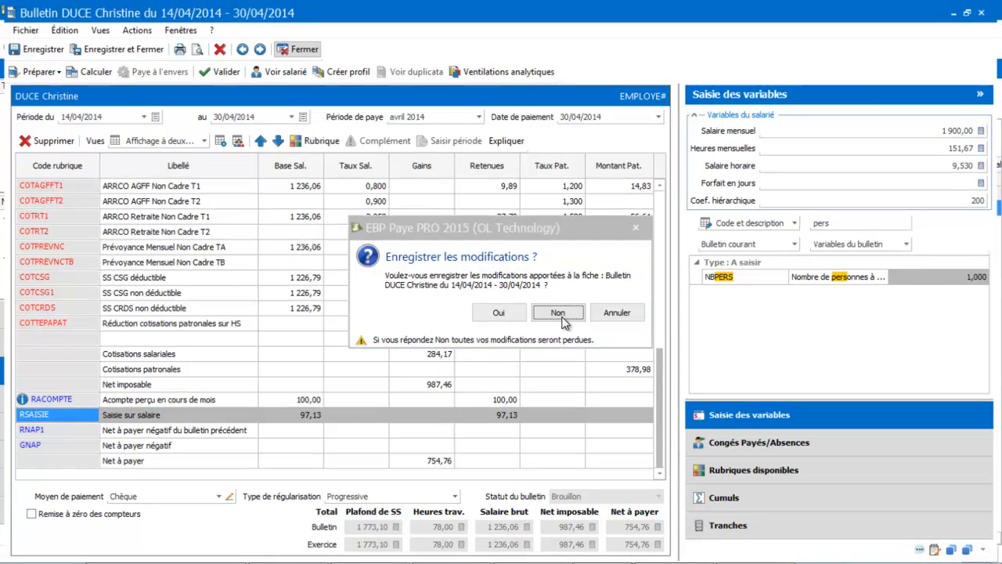
{"action": "left_click", "coordinate": [103, 485]}
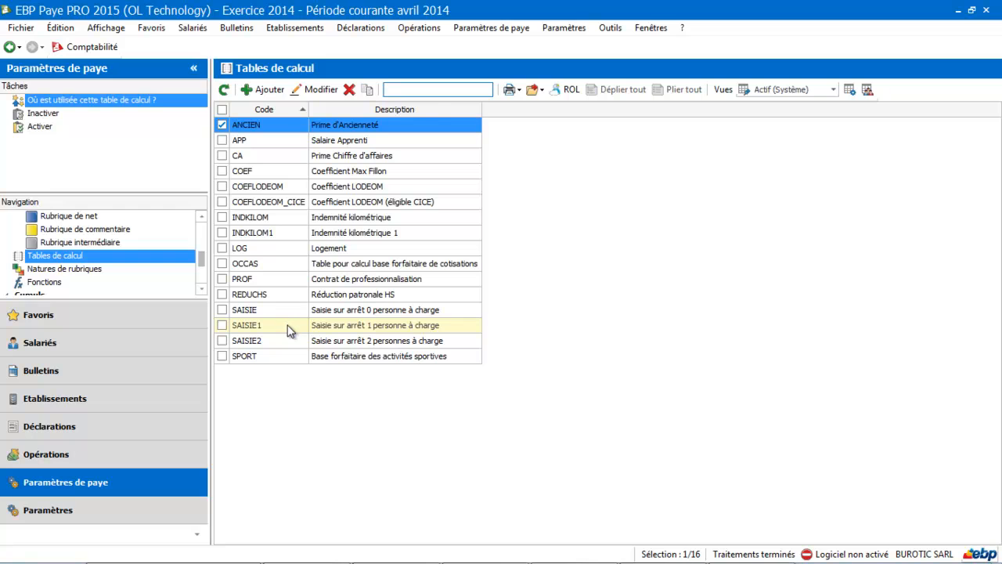
{"action": "double_click", "coordinate": [288, 328]}
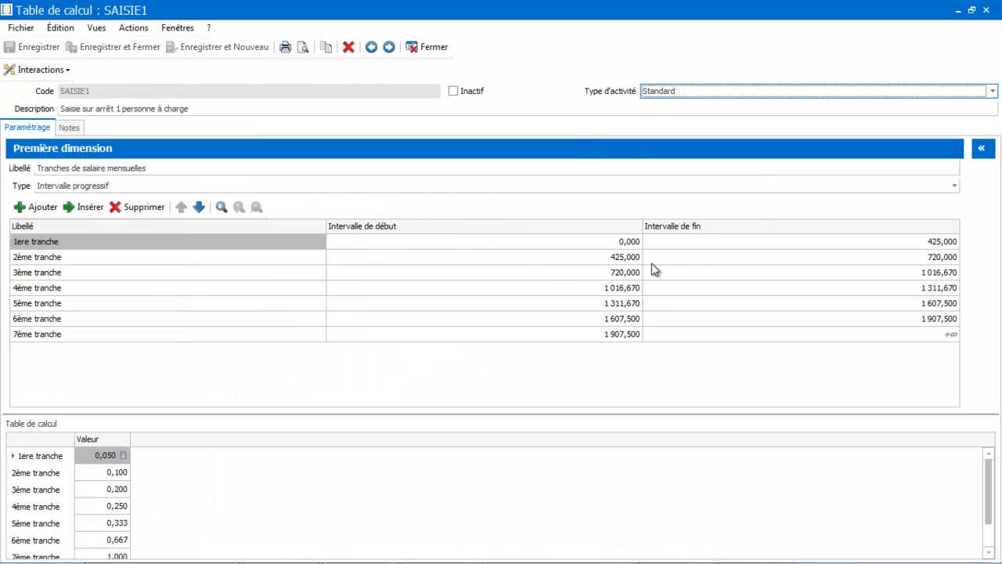
{"action": "left_click", "coordinate": [849, 276]}
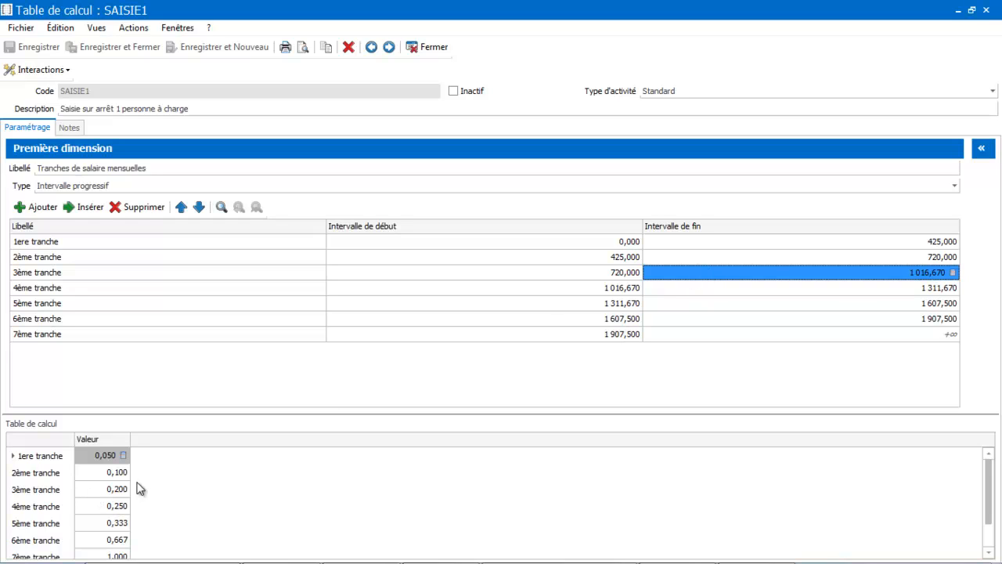
{"action": "left_click", "coordinate": [436, 48]}
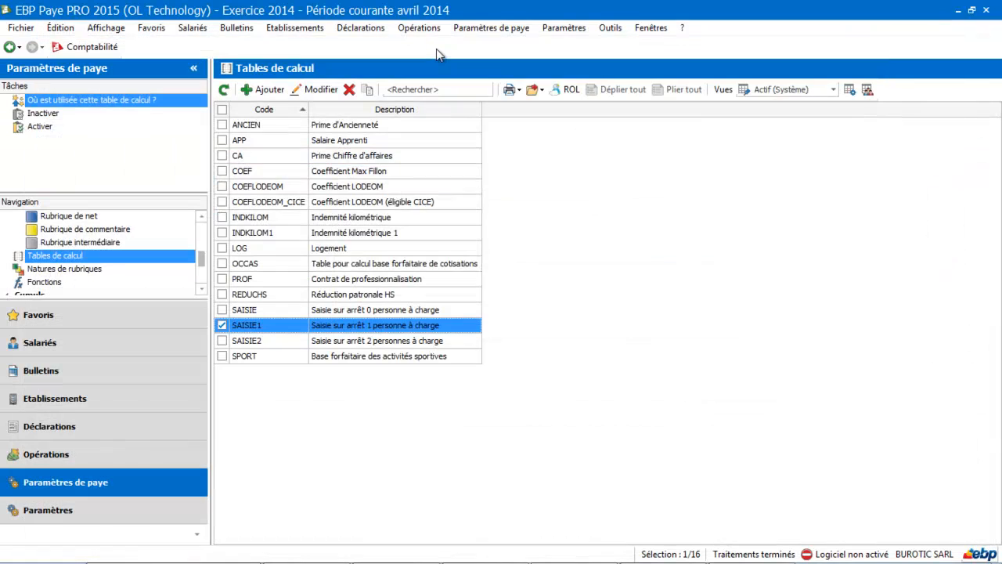
Reopen the employee's April 2014 draft payslip and select its RSAISIE (Saisie sur salaire) line
{"action": "left_click", "coordinate": [94, 370]}
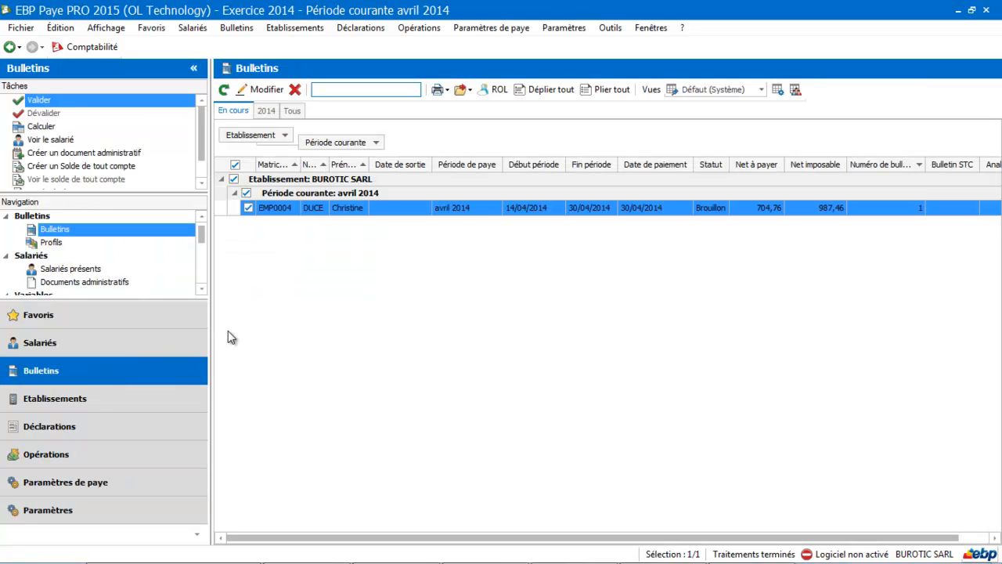
{"action": "left_click", "coordinate": [344, 207]}
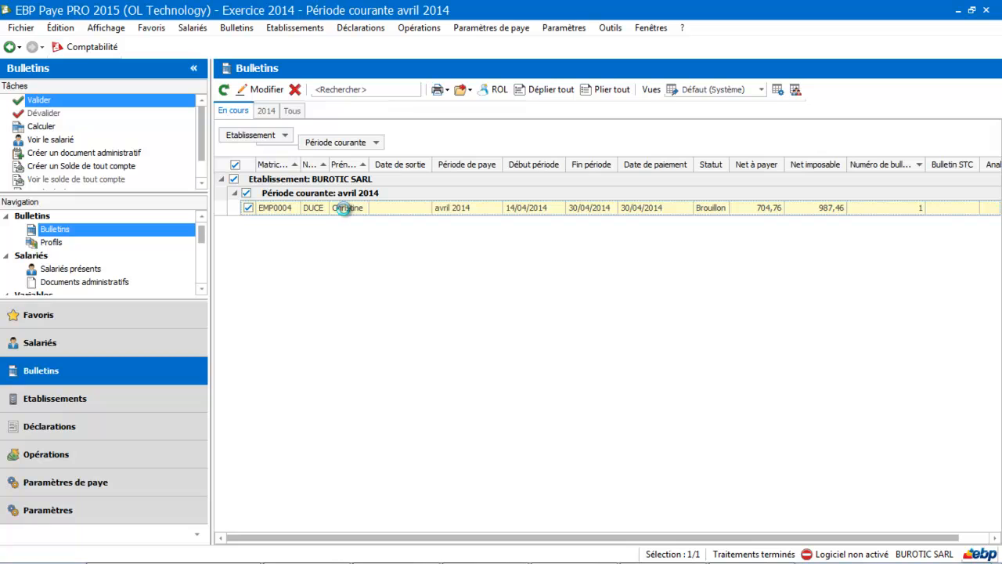
{"action": "double_click", "coordinate": [344, 207]}
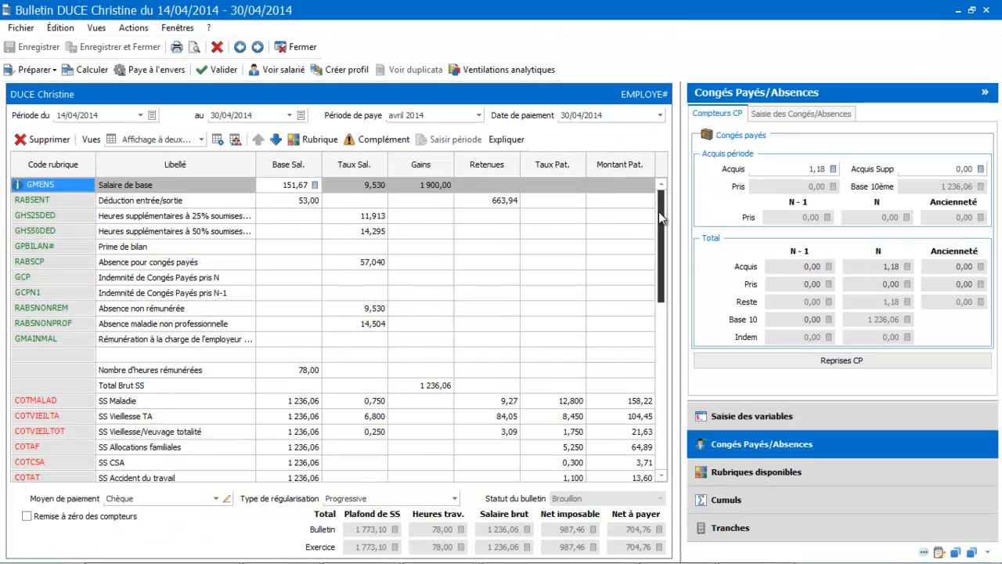
{"action": "left_click_drag", "start_coordinate": [658, 211], "coordinate": [659, 368]}
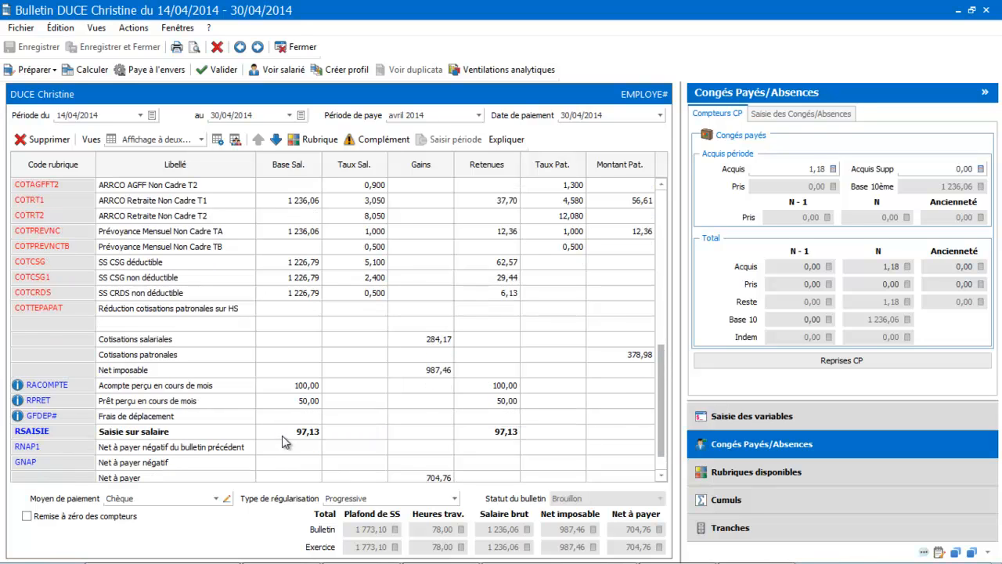
{"action": "left_click", "coordinate": [285, 433]}
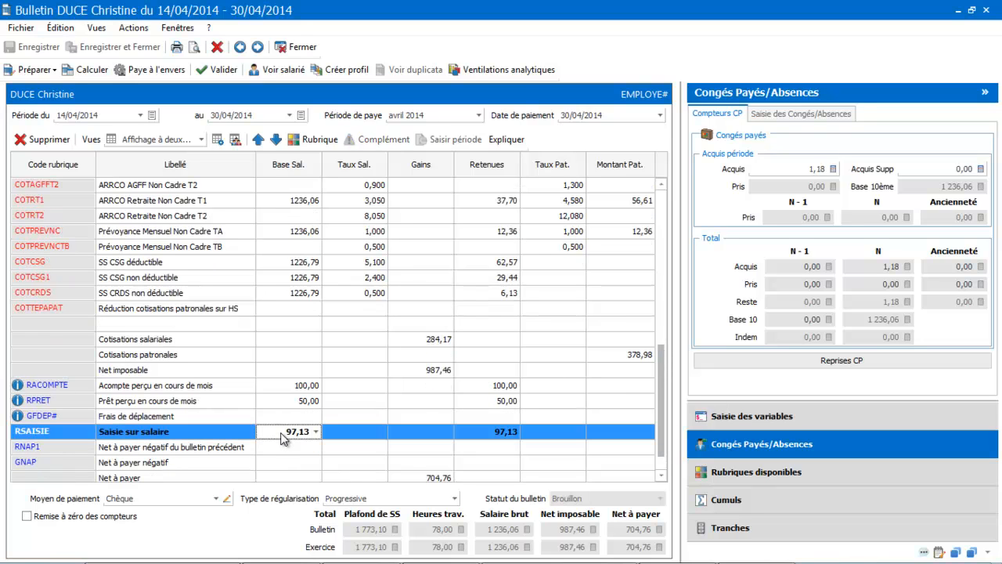
Review the enlarged RSAISIE calculation explanation, including the NBPERS, SAISIE1, SCOTSAL and SGAIN details, and close it
{"action": "left_click", "coordinate": [507, 140]}
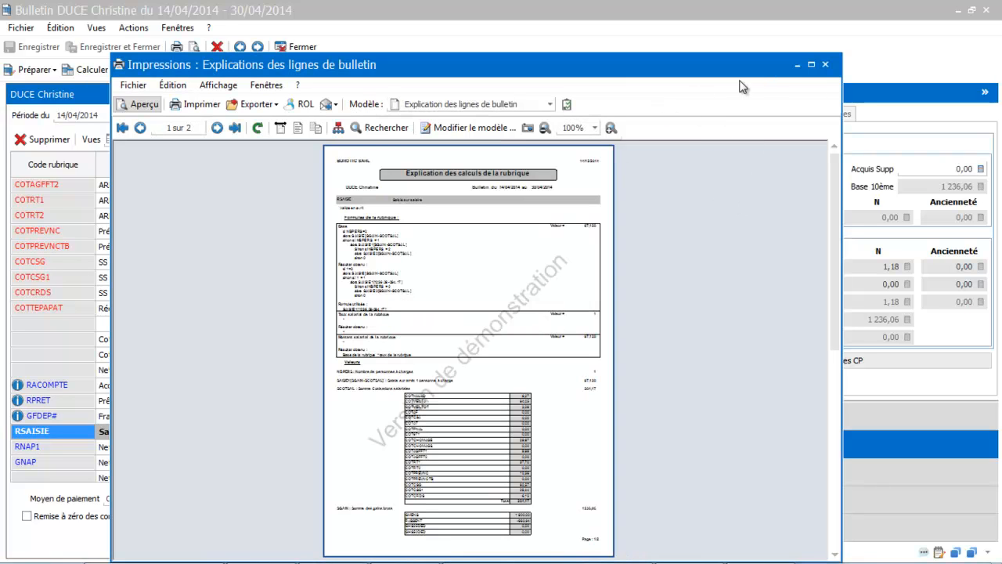
{"action": "left_click", "coordinate": [811, 65]}
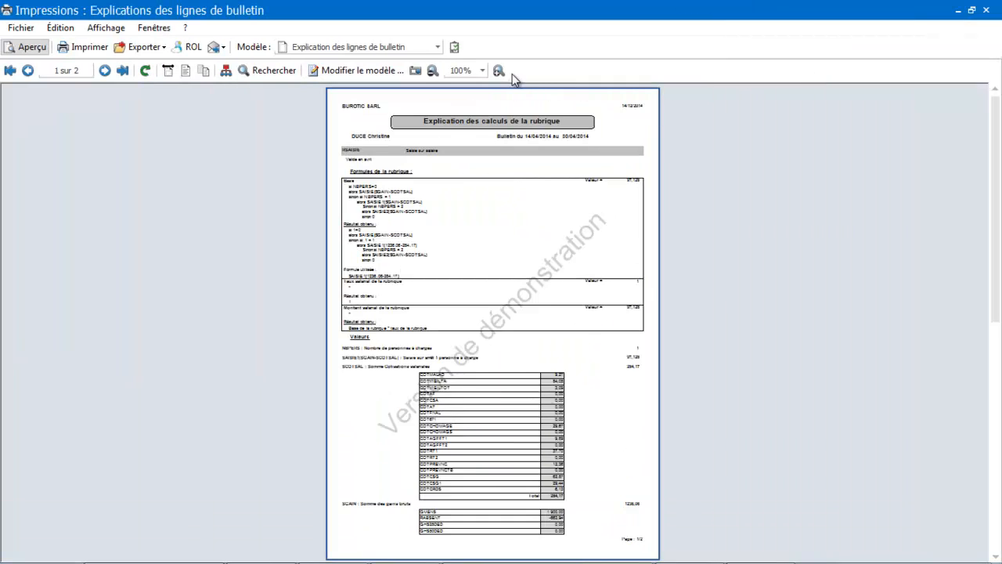
{"action": "left_click", "coordinate": [498, 70]}
{"action": "left_click_drag", "start_coordinate": [998, 162], "coordinate": [995, 201]}
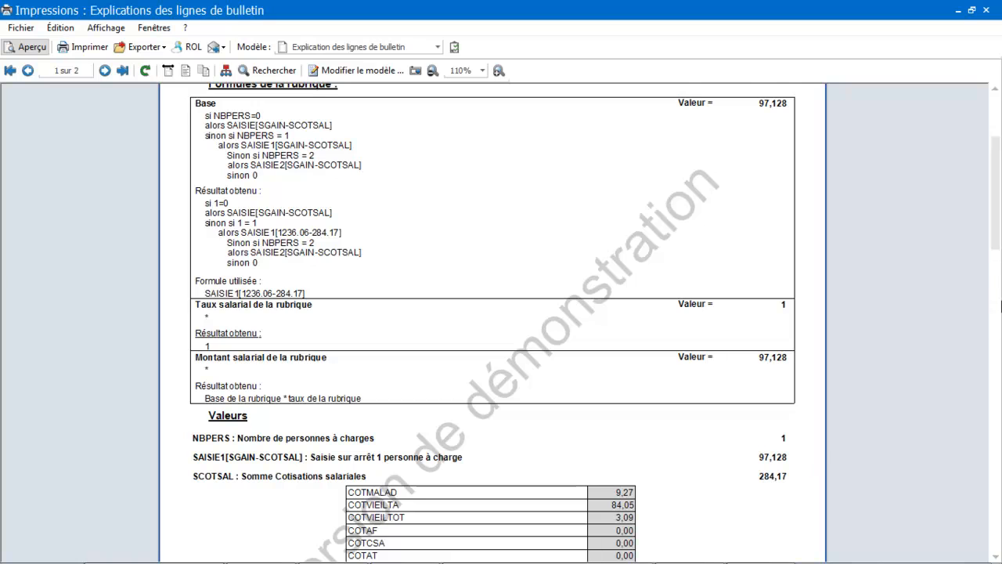
{"action": "scroll", "coordinate": [995, 243], "scroll_direction": "down", "scroll_amount": 5}
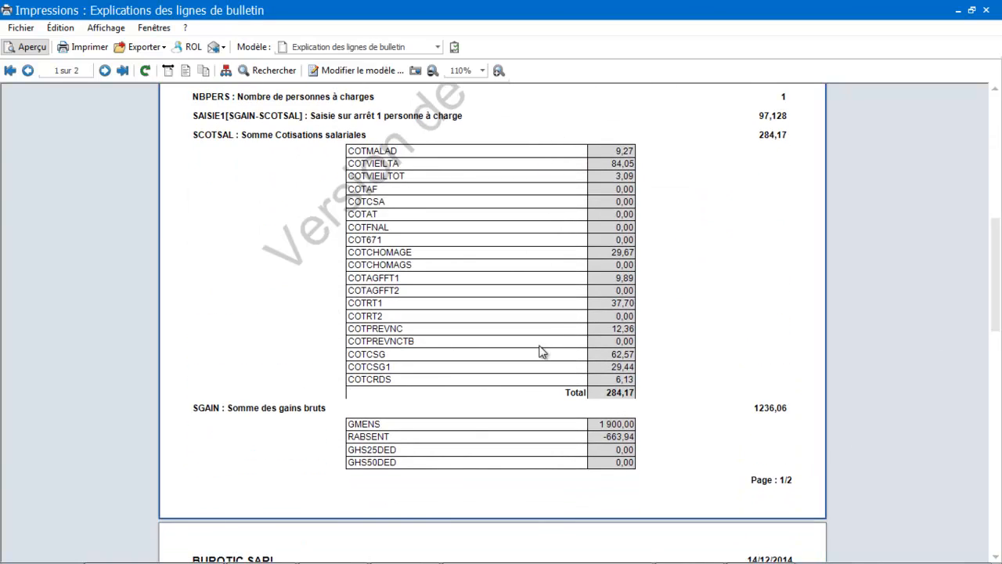
{"action": "left_click_drag", "start_coordinate": [996, 312], "coordinate": [998, 369]}
{"action": "scroll", "coordinate": [873, 198], "scroll_direction": "up", "scroll_amount": 12}
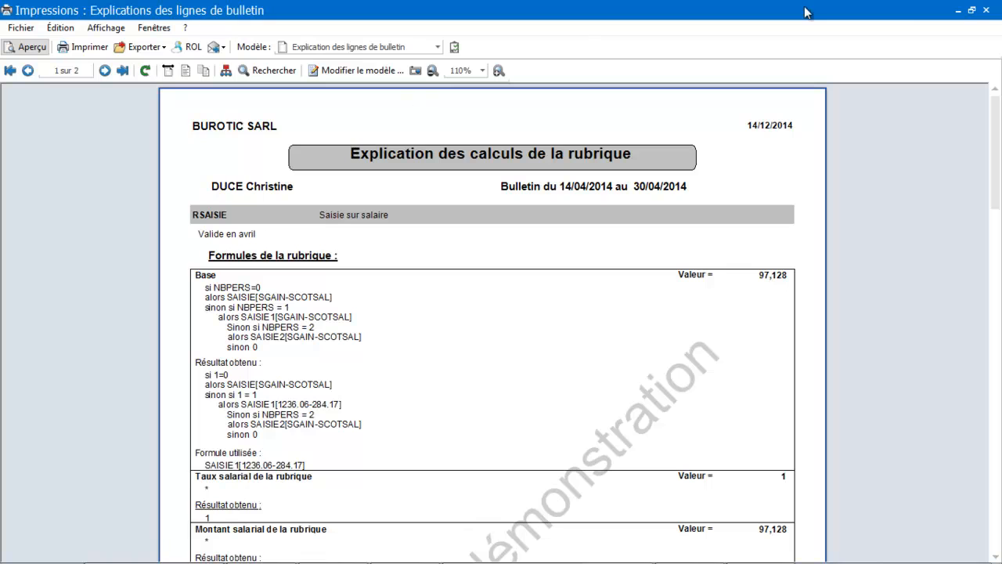
{"action": "left_click", "coordinate": [986, 13]}
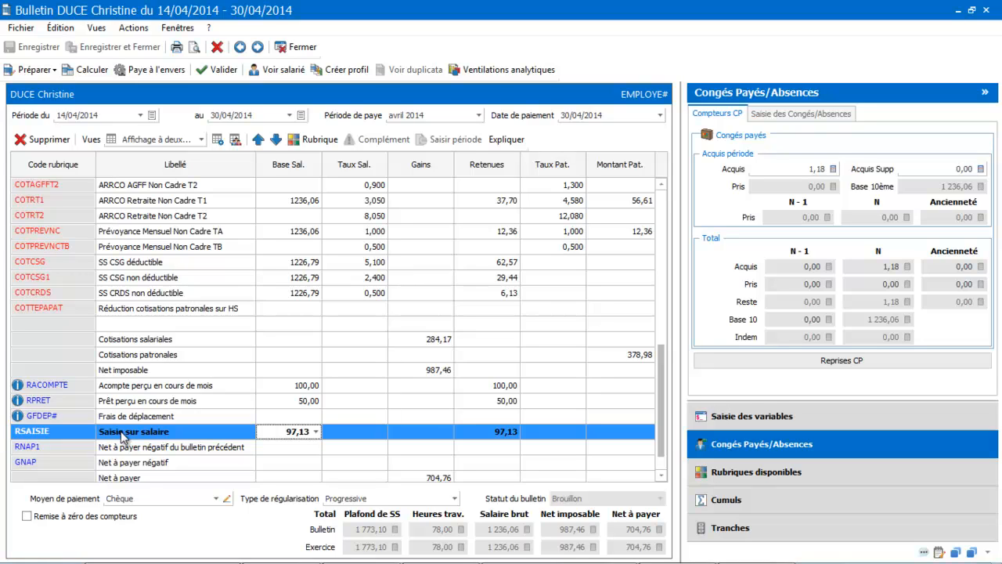
Open the RSAISIE rubric from the payslip line, check its base formula, and close it
{"action": "left_click", "coordinate": [83, 430]}
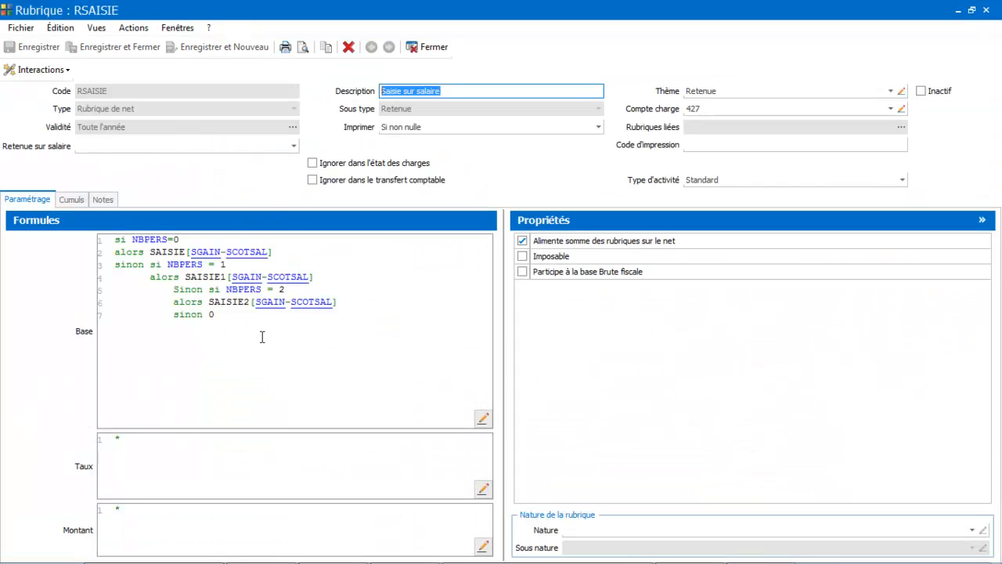
{"action": "left_click", "coordinate": [436, 47]}
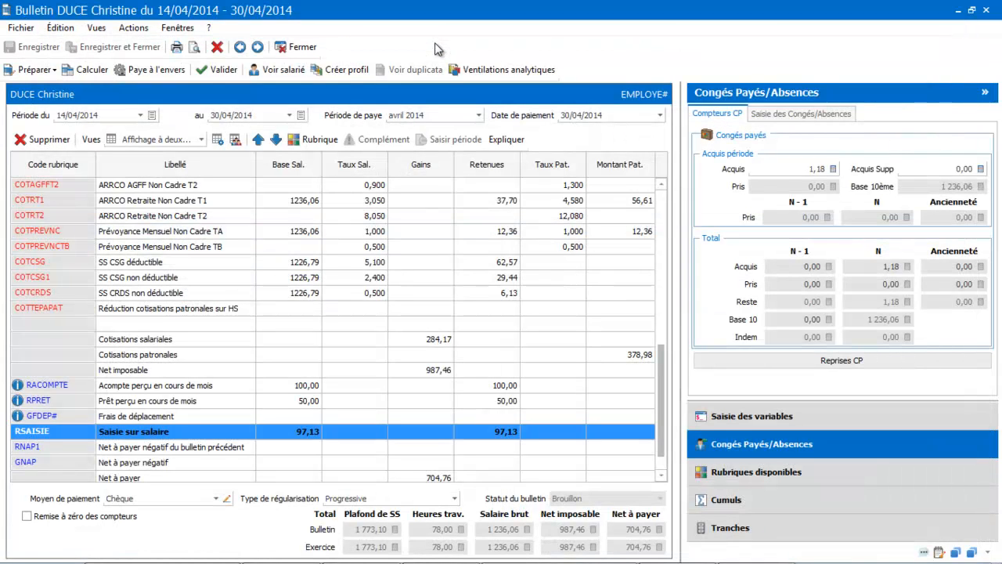